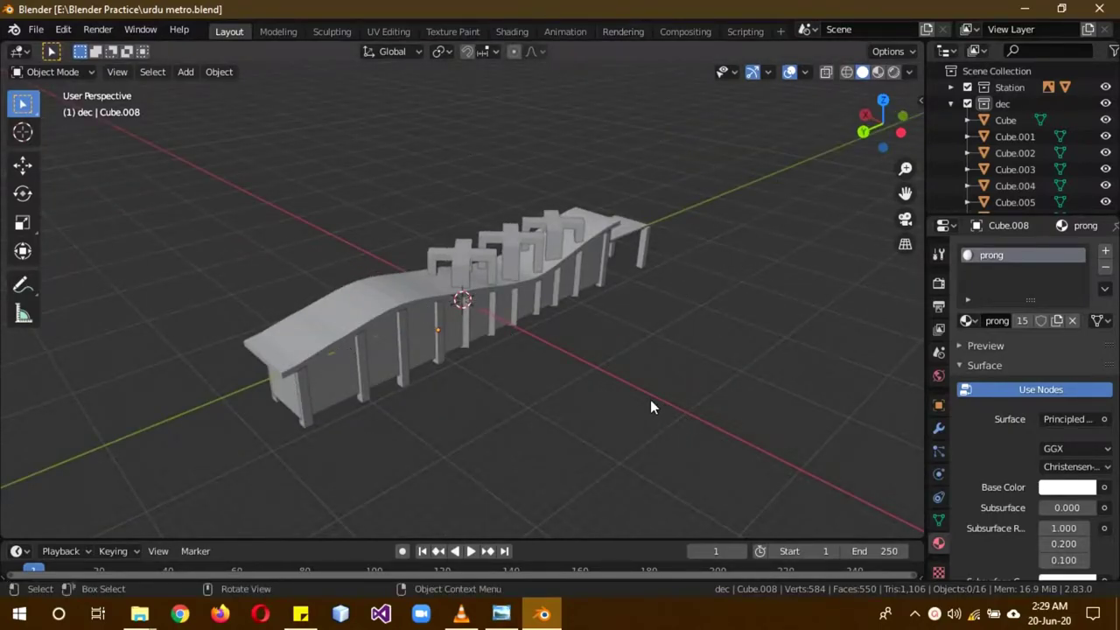
Select two pillars along the station wall, try moving them, then cancel and deselect
{"action": "middle_click_drag", "start_coordinate": [536, 371], "coordinate": [710, 346]}
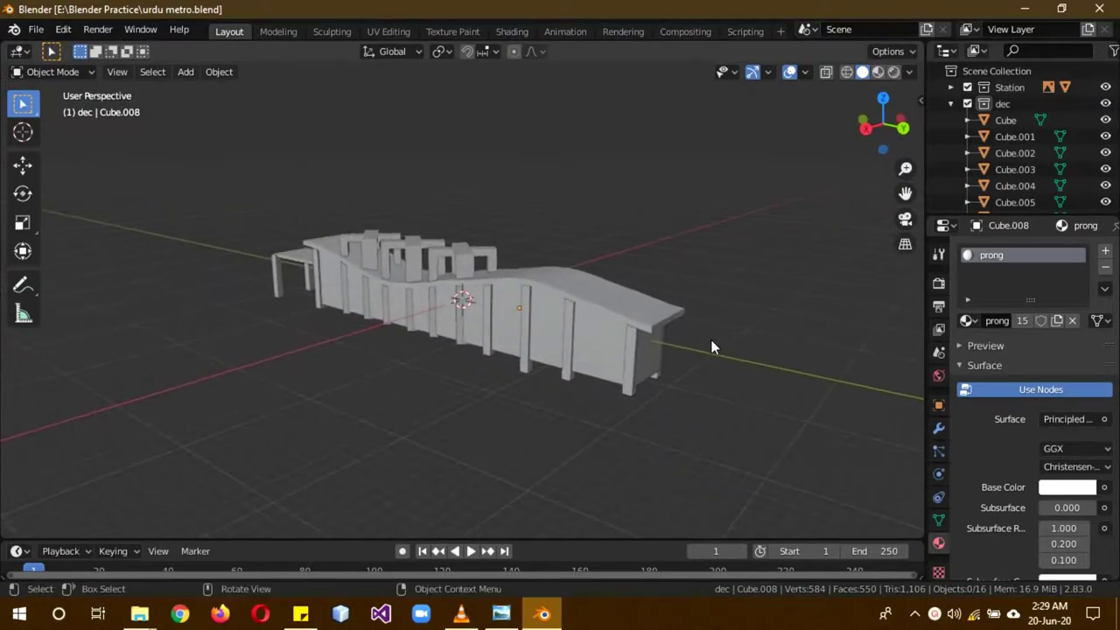
{"action": "left_click", "coordinate": [569, 345]}
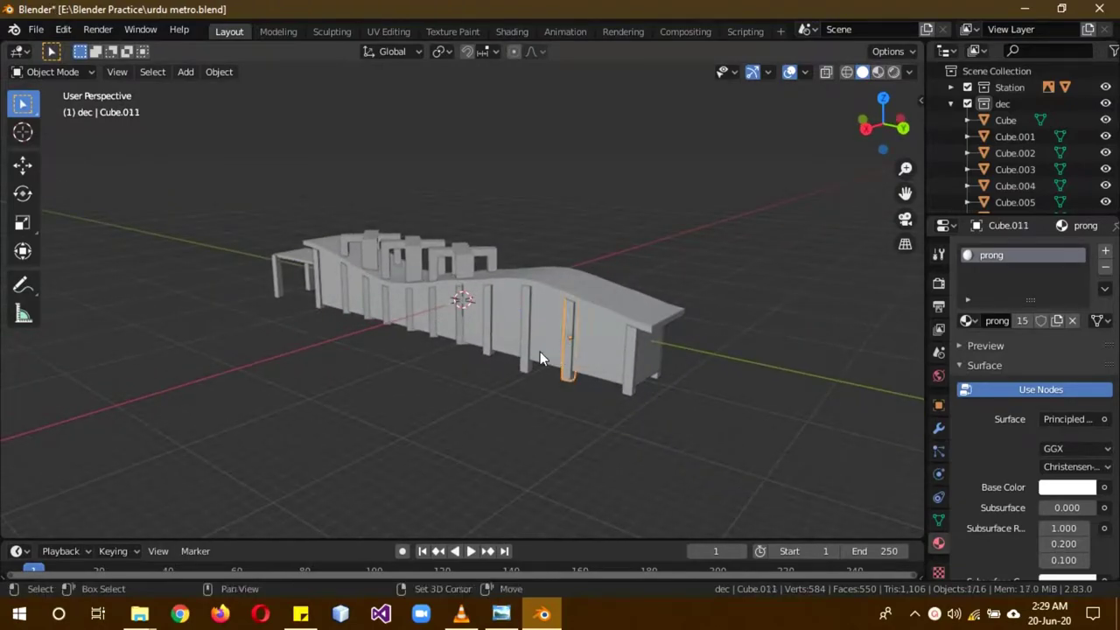
{"action": "left_click", "coordinate": [527, 346], "text": "shift"}
{"action": "key", "text": "g"}
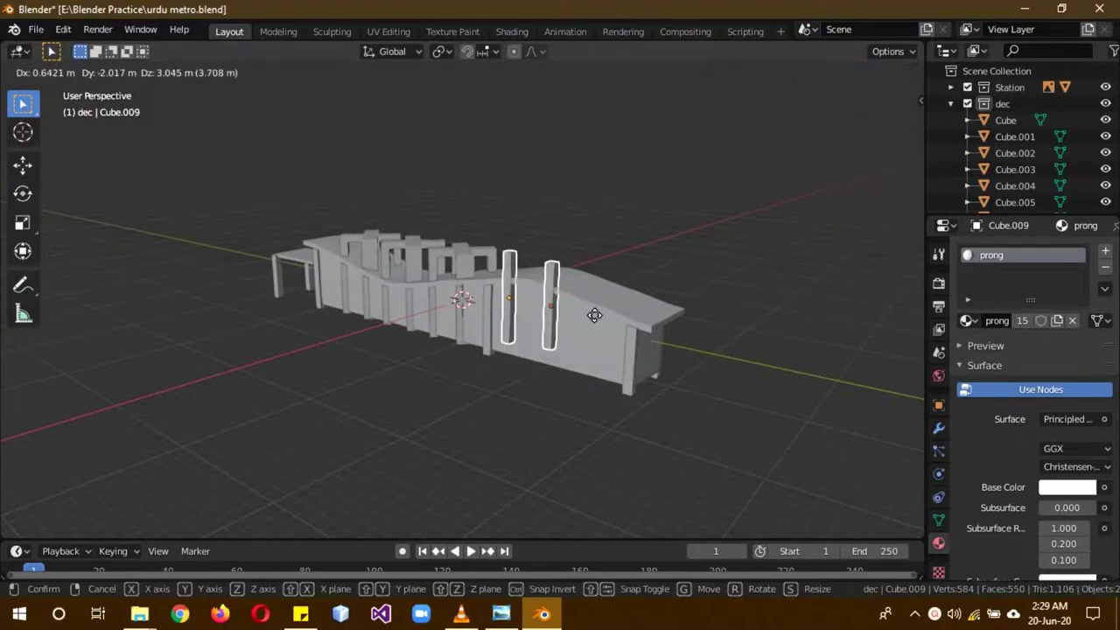
{"action": "key", "text": "Escape"}
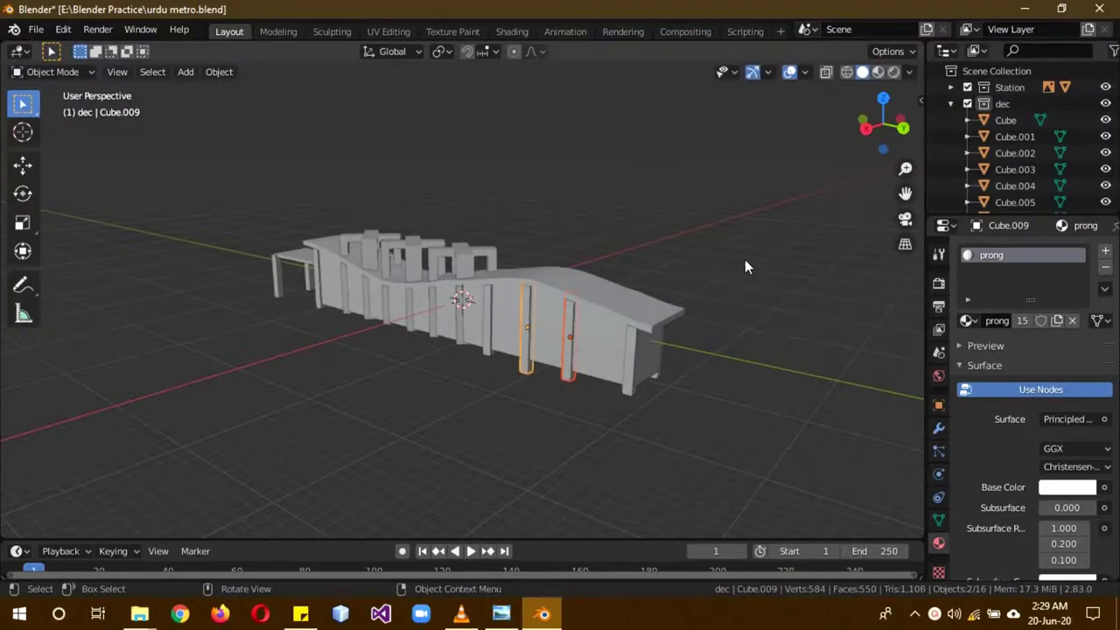
{"action": "left_click", "coordinate": [745, 259]}
{"action": "middle_click_drag", "start_coordinate": [765, 289], "coordinate": [471, 371]}
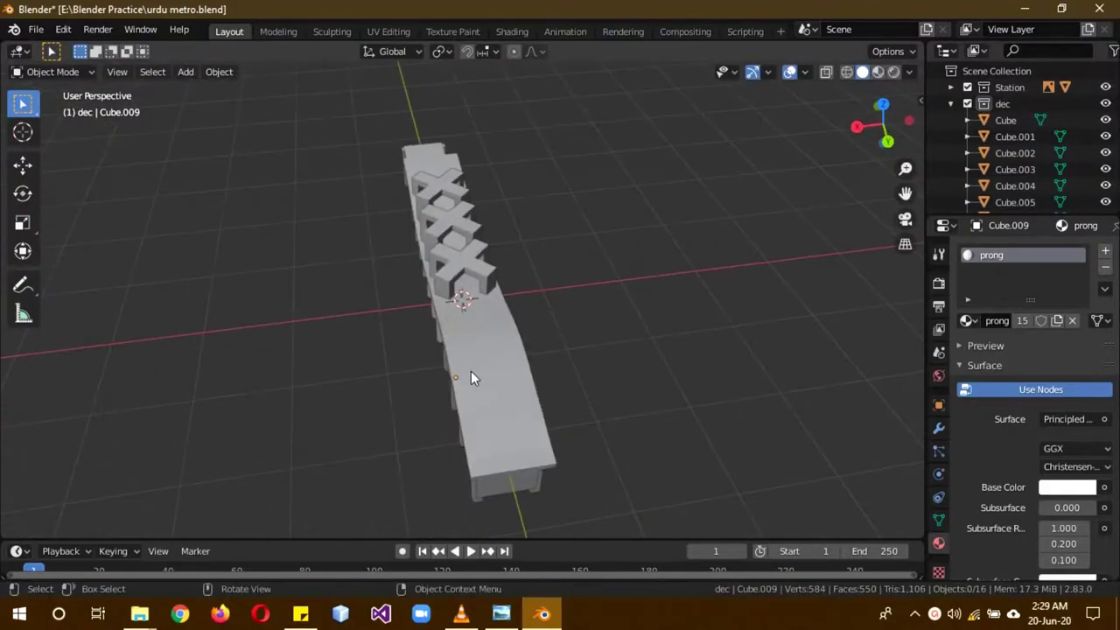
Select the station's wall-and-roof Plane and enter Edit Mode with its face selection cleared
{"action": "left_click", "coordinate": [505, 412]}
{"action": "key", "text": "g"}
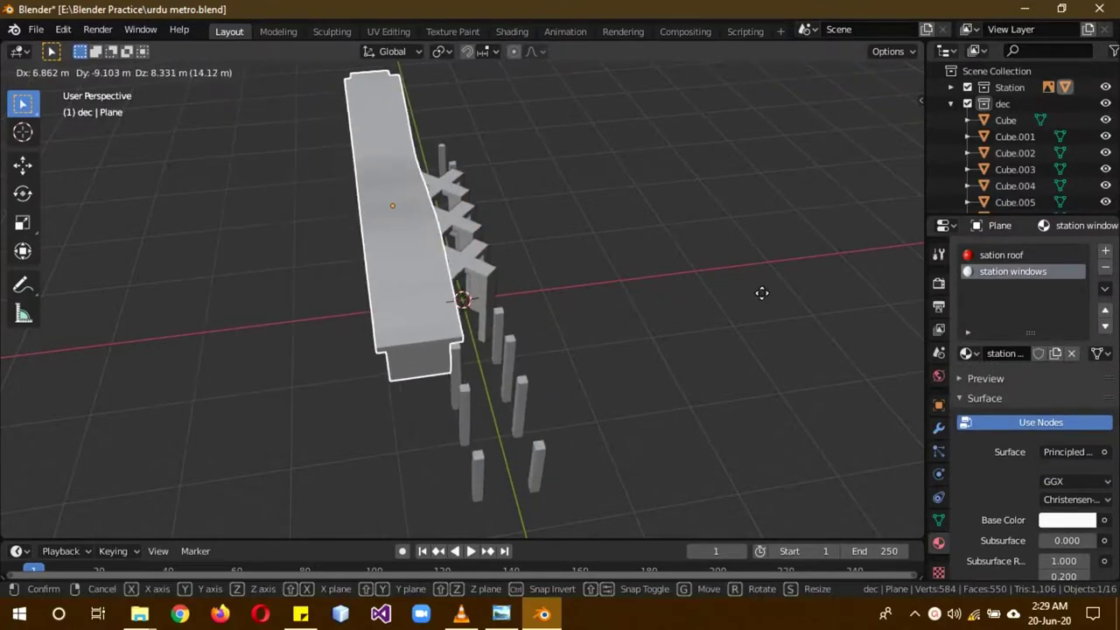
{"action": "key", "text": "Escape"}
{"action": "middle_click_drag", "start_coordinate": [724, 370], "coordinate": [613, 343]}
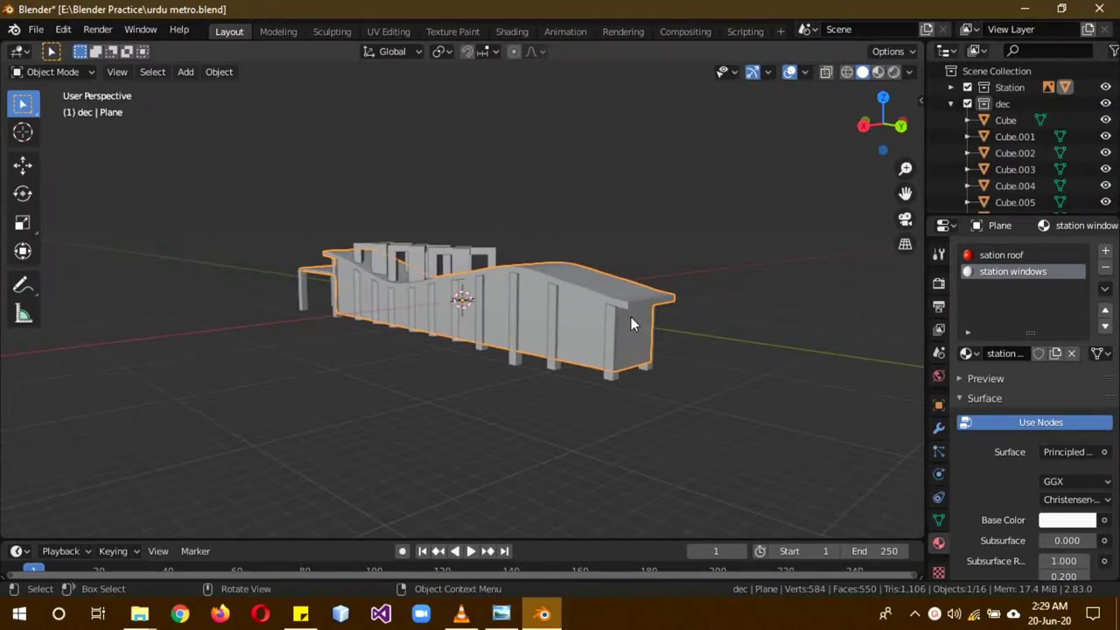
{"action": "key", "text": "Tab"}
{"action": "left_click", "coordinate": [723, 378]}
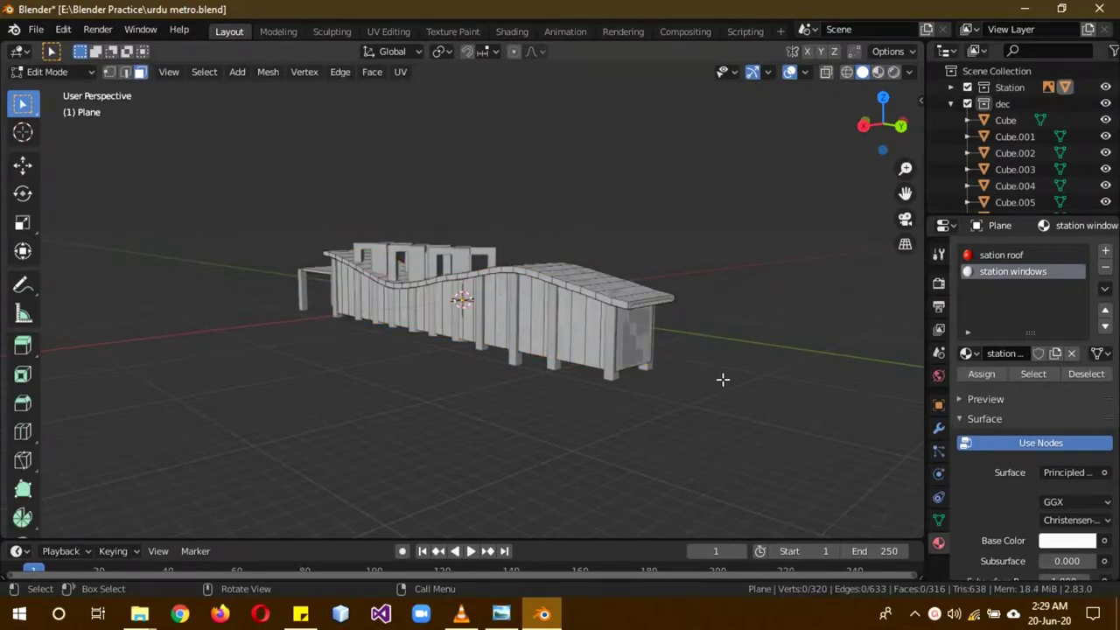
{"action": "middle_click_drag", "start_coordinate": [723, 381], "coordinate": [862, 210]}
Start the Shortcut VUr key display, turn on X-ray and hide the toolbar
{"action": "key", "text": "n"}
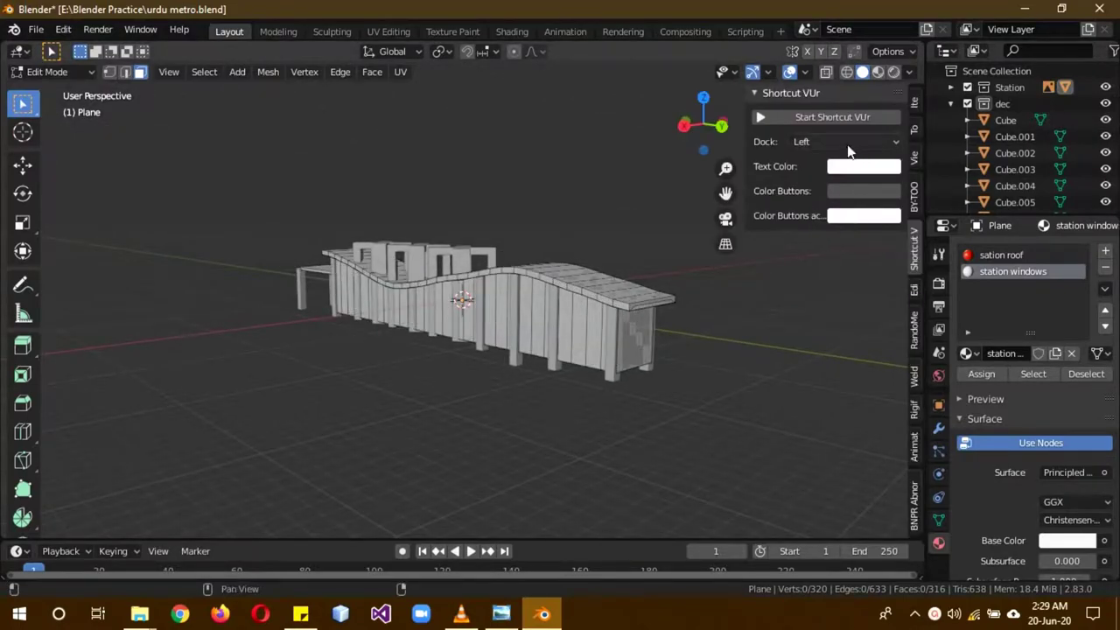
{"action": "left_click", "coordinate": [823, 121]}
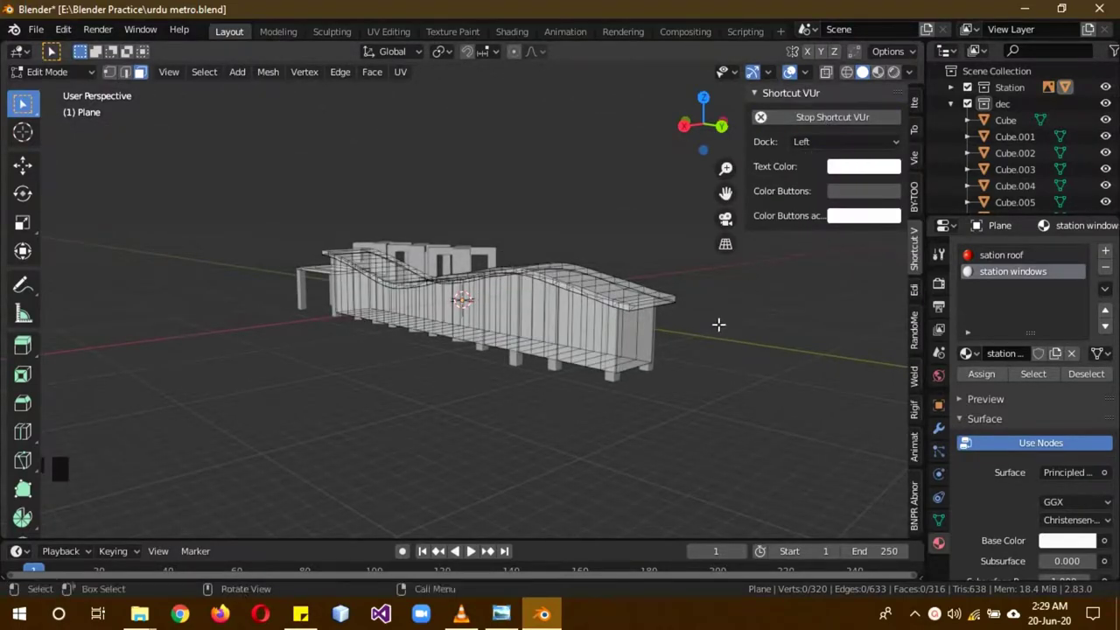
{"action": "key", "text": "n"}
{"action": "key", "text": "alt+z"}
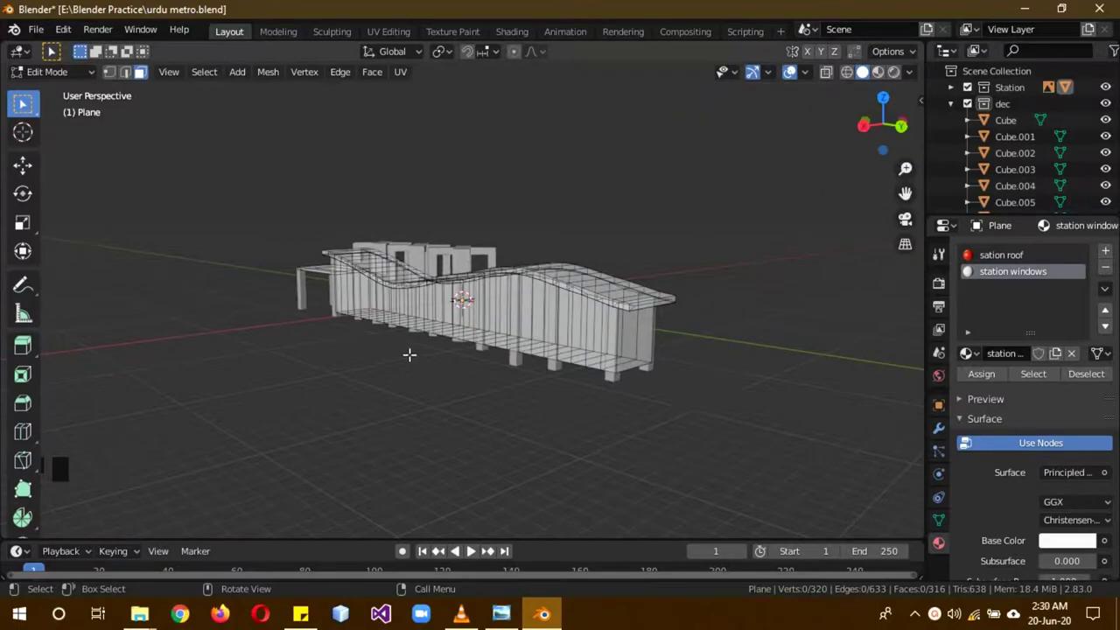
{"action": "key", "text": "t"}
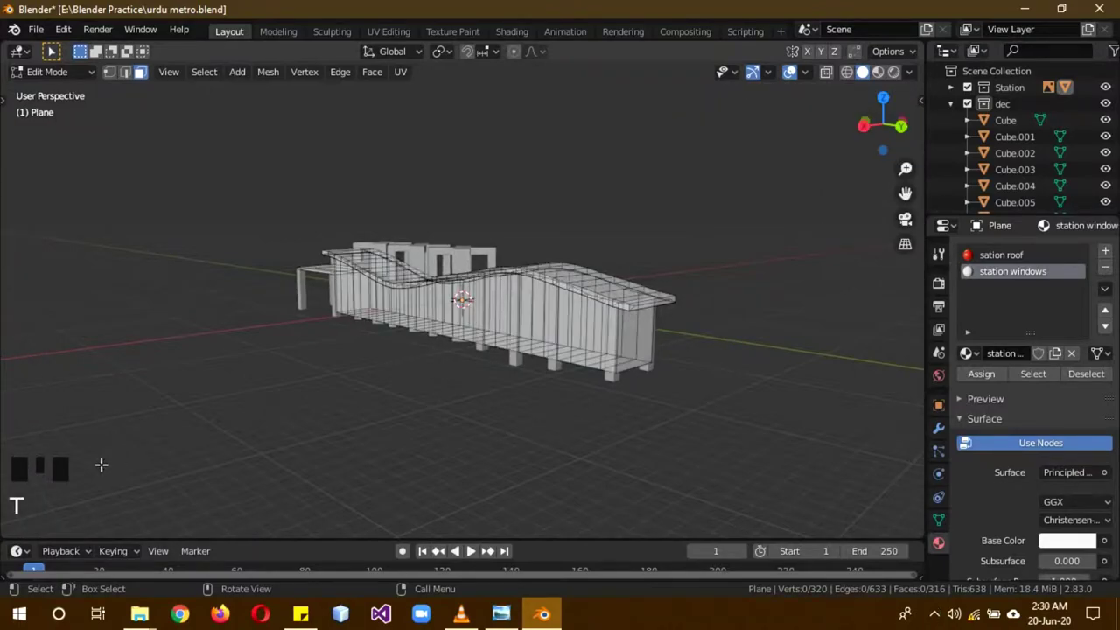
Circle-select all the wall faces from the right end leftwards
{"action": "middle_click_drag", "start_coordinate": [648, 415], "coordinate": [692, 247]}
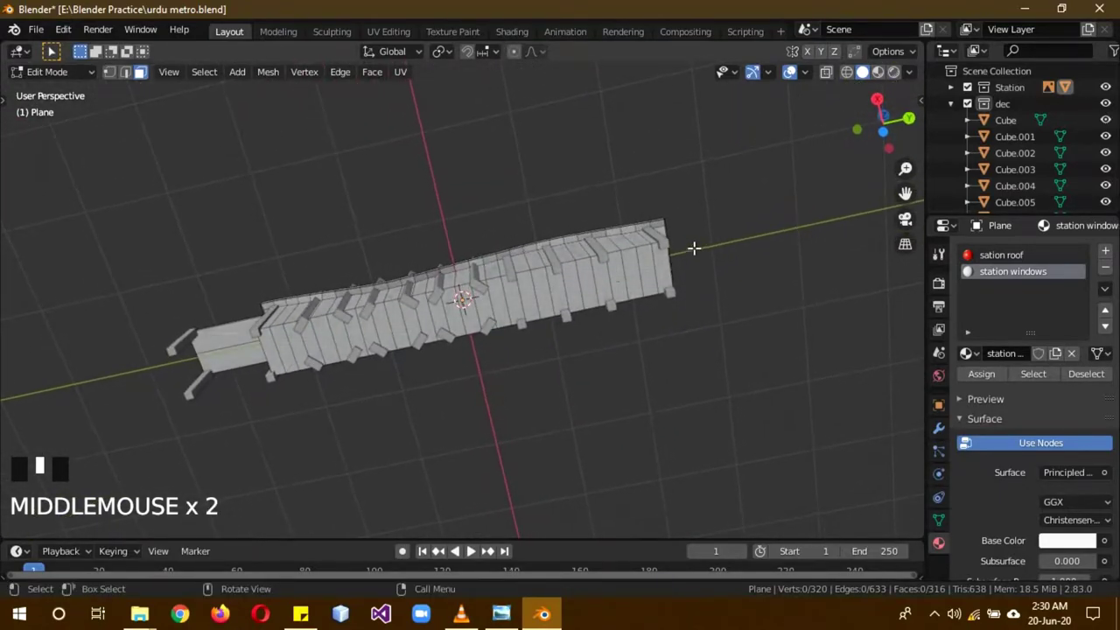
{"action": "key", "text": "alt+z"}
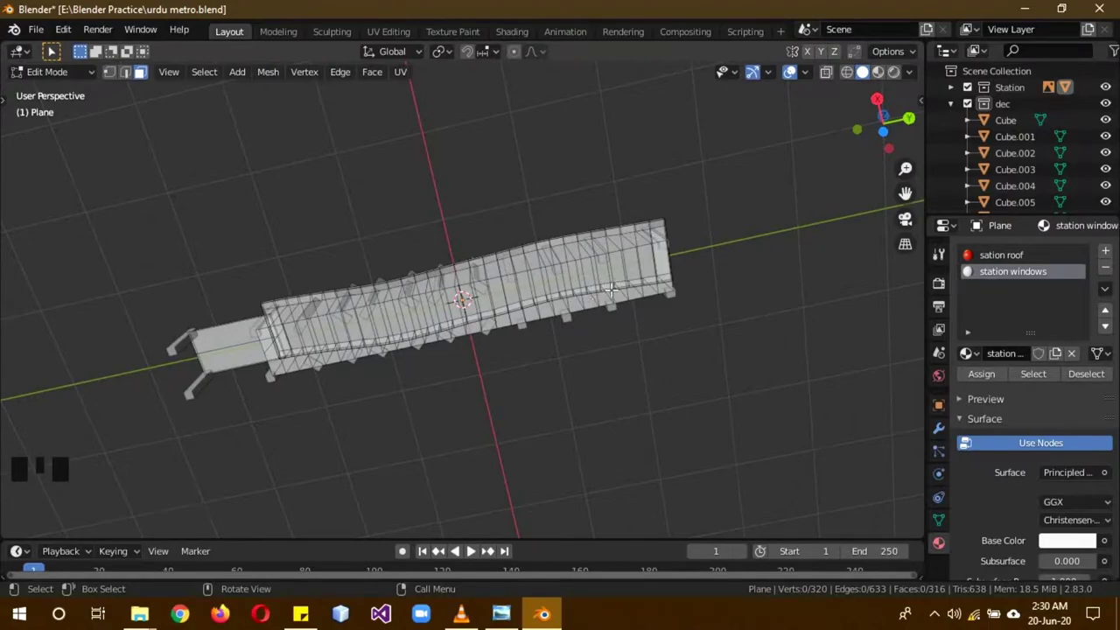
{"action": "key", "text": "c"}
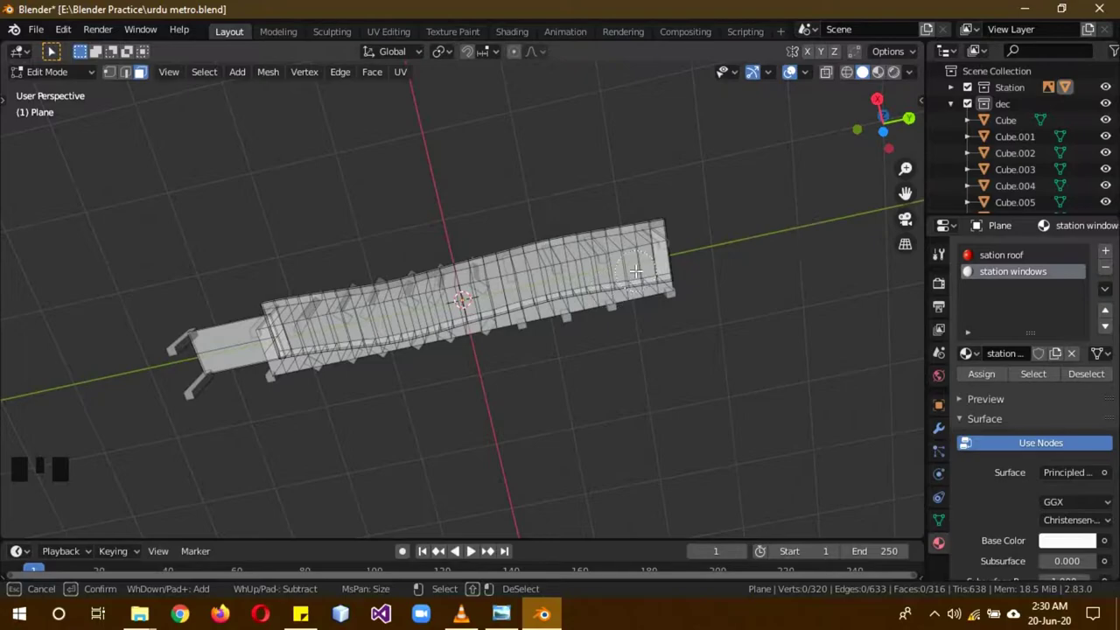
{"action": "key", "text": "alt+z"}
{"action": "mouse_move", "coordinate": [640, 267]}
{"action": "left_mouse_down"}
{"action": "mouse_move", "coordinate": [289, 343]}
{"action": "mouse_move", "coordinate": [194, 346]}
{"action": "left_mouse_up"}
{"action": "right_click", "coordinate": [773, 260]}
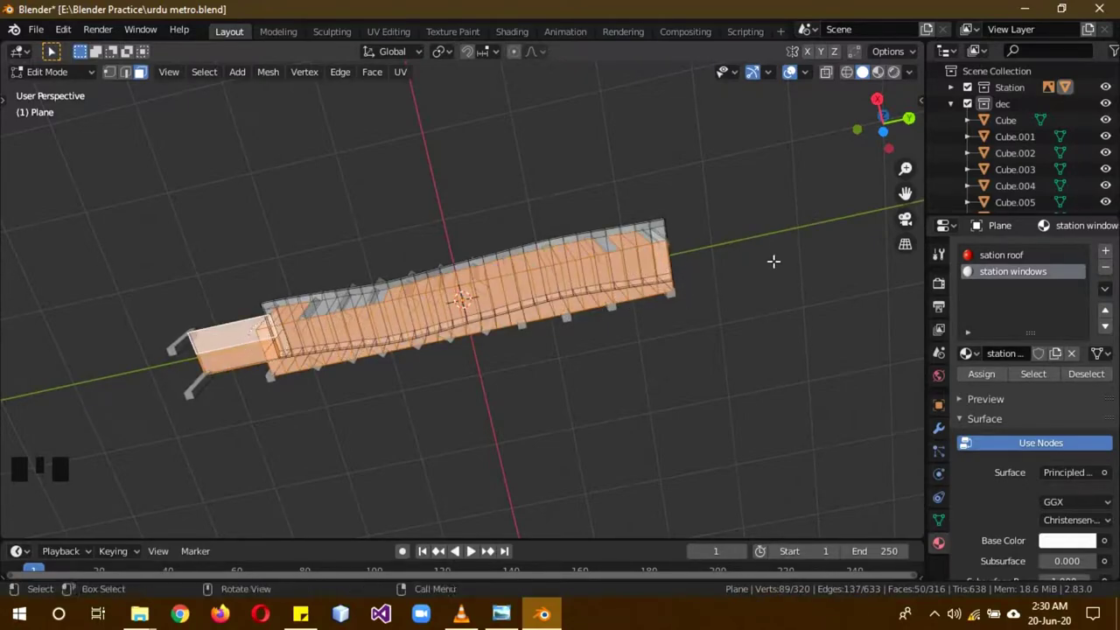
In Right Ortho wireframe view, deselect the upper wall faces, keeping only the bottom strip
{"action": "mouse_move", "coordinate": [773, 260]}
{"action": "middle_mouse_down"}
{"action": "mouse_move", "coordinate": [819, 344]}
{"action": "mouse_move", "coordinate": [800, 376]}
{"action": "middle_mouse_up"}
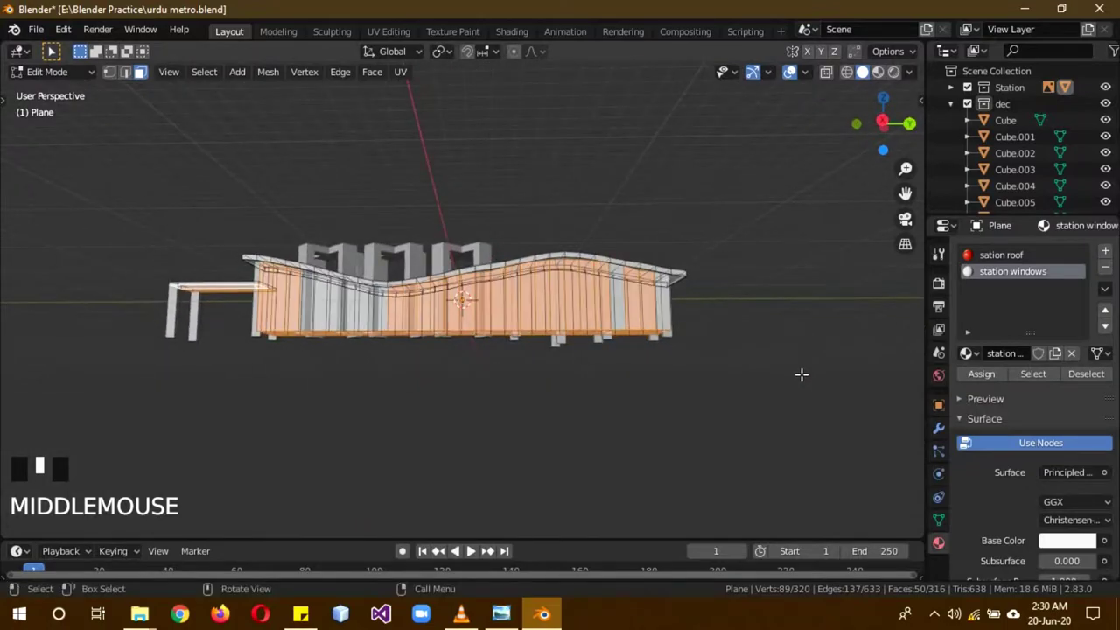
{"action": "key", "text": "KP_1"}
{"action": "key", "text": "KP_3"}
{"action": "key", "text": "KP_3"}
{"action": "key", "text": "KP_3"}
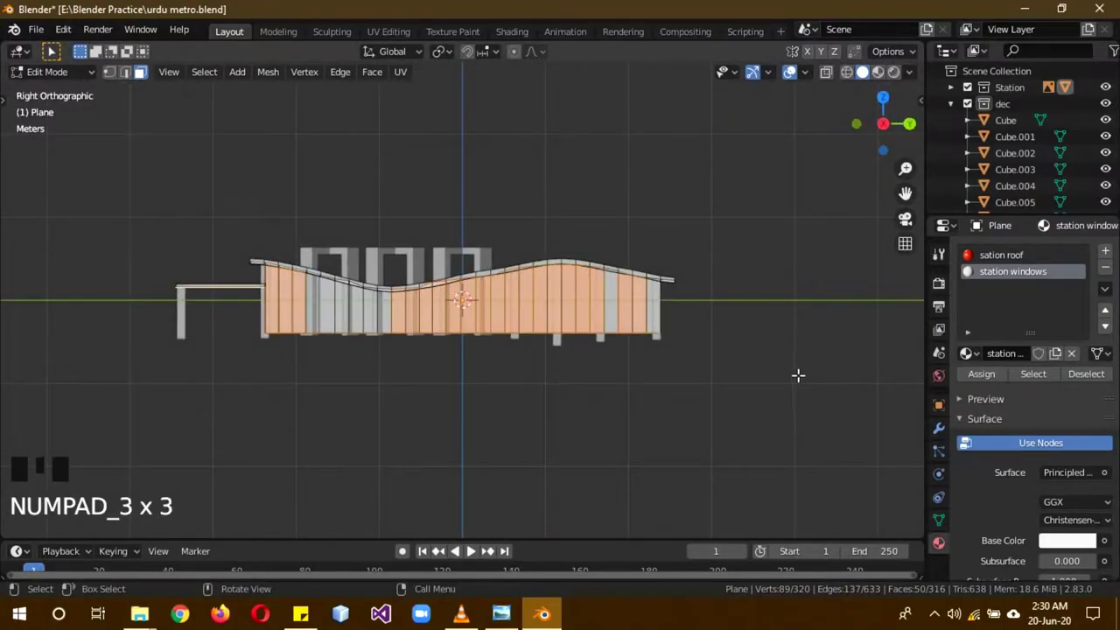
{"action": "key", "text": "z"}
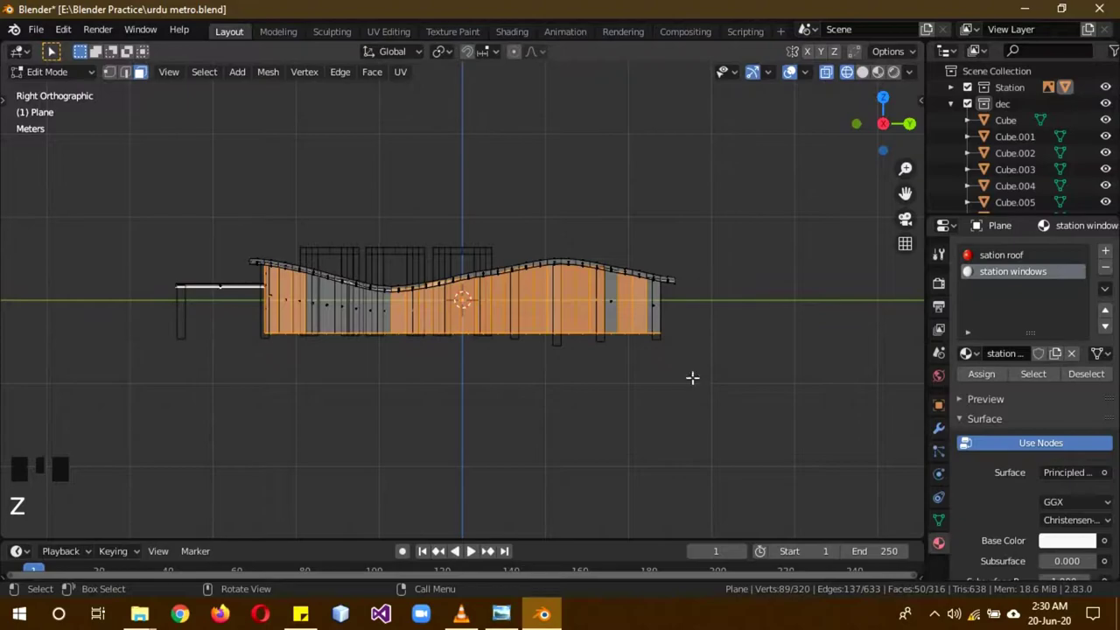
{"action": "key", "text": "b"}
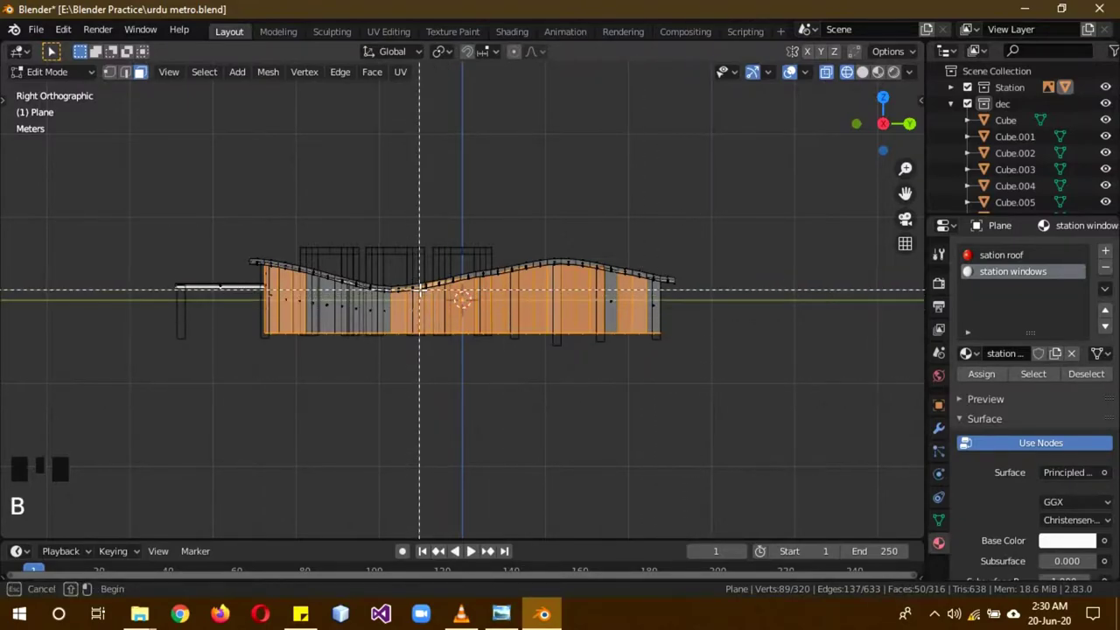
{"action": "left_click_drag", "start_coordinate": [81, 208], "coordinate": [696, 308]}
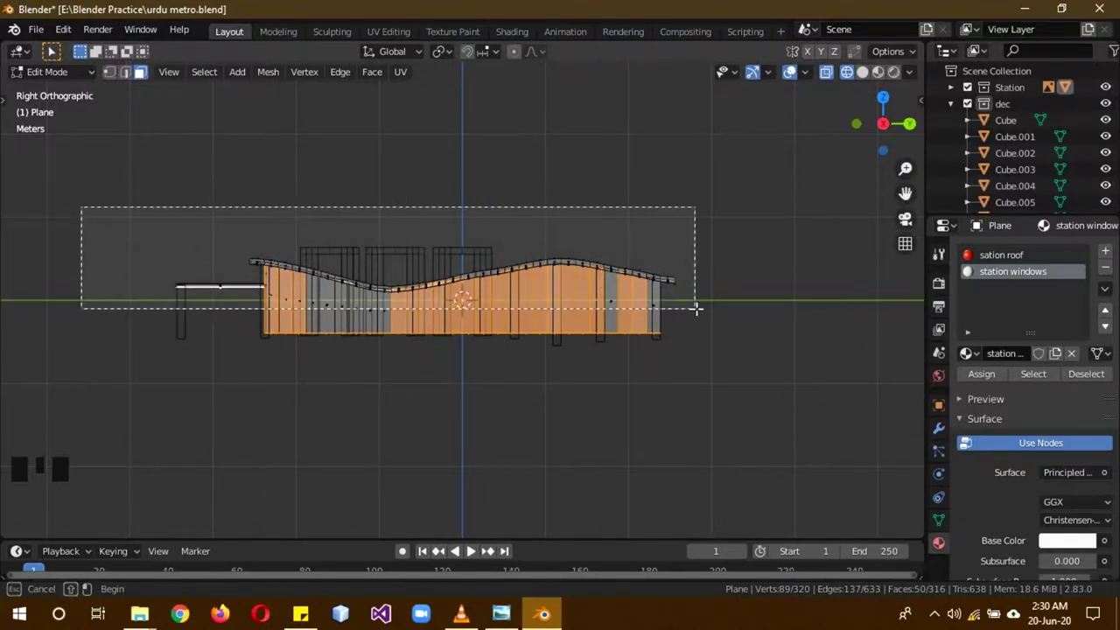
{"action": "middle_click_drag", "start_coordinate": [696, 308], "coordinate": [696, 309]}
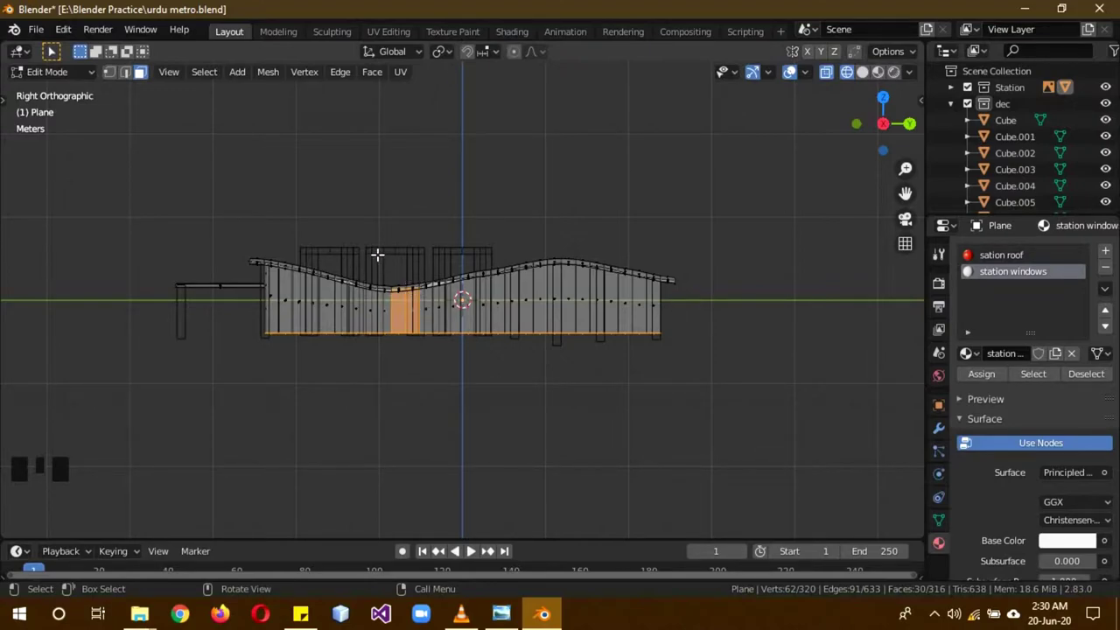
{"action": "key", "text": "c"}
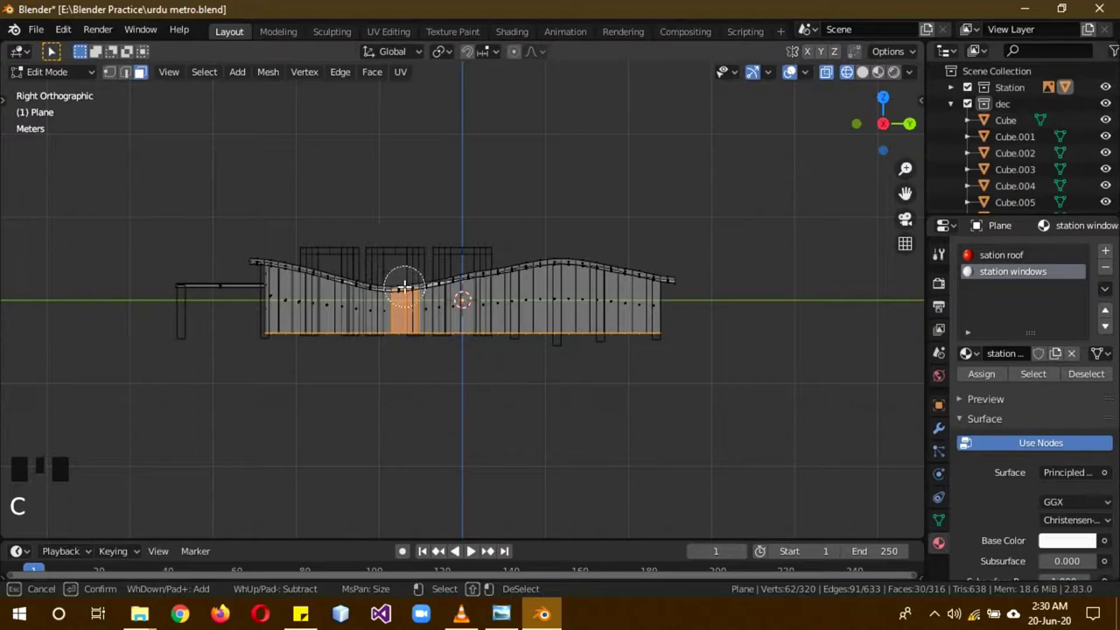
{"action": "middle_click", "coordinate": [402, 294]}
{"action": "key", "text": "Escape"}
{"action": "mouse_move", "coordinate": [750, 233]}
{"action": "middle_mouse_down"}
{"action": "mouse_move", "coordinate": [529, 292]}
{"action": "mouse_move", "coordinate": [569, 262]}
{"action": "mouse_move", "coordinate": [630, 180]}
{"action": "mouse_move", "coordinate": [736, 192]}
{"action": "middle_mouse_up"}
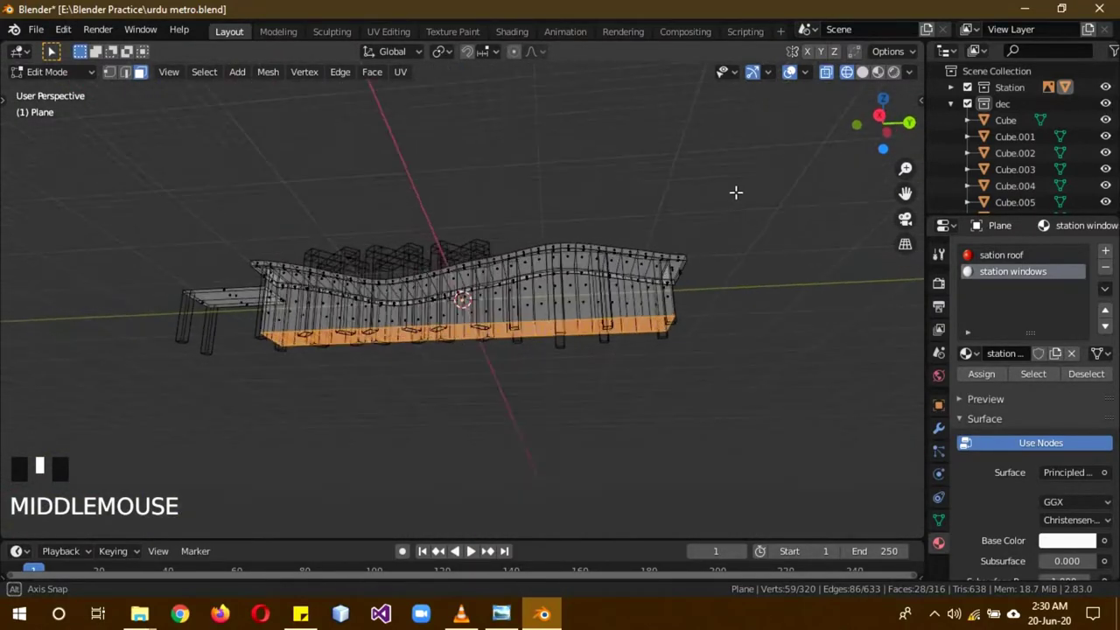
Switch back to solid shading, delete the selected bottom wall faces, and return to Object Mode
{"action": "key", "text": "z"}
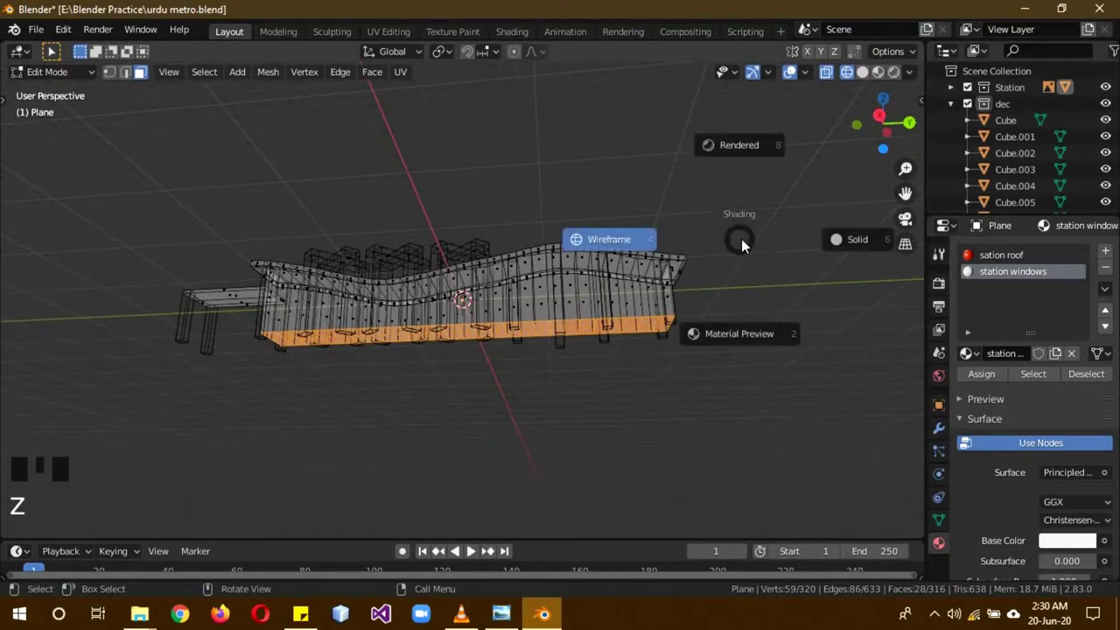
{"action": "left_click", "coordinate": [837, 239]}
{"action": "key", "text": "x"}
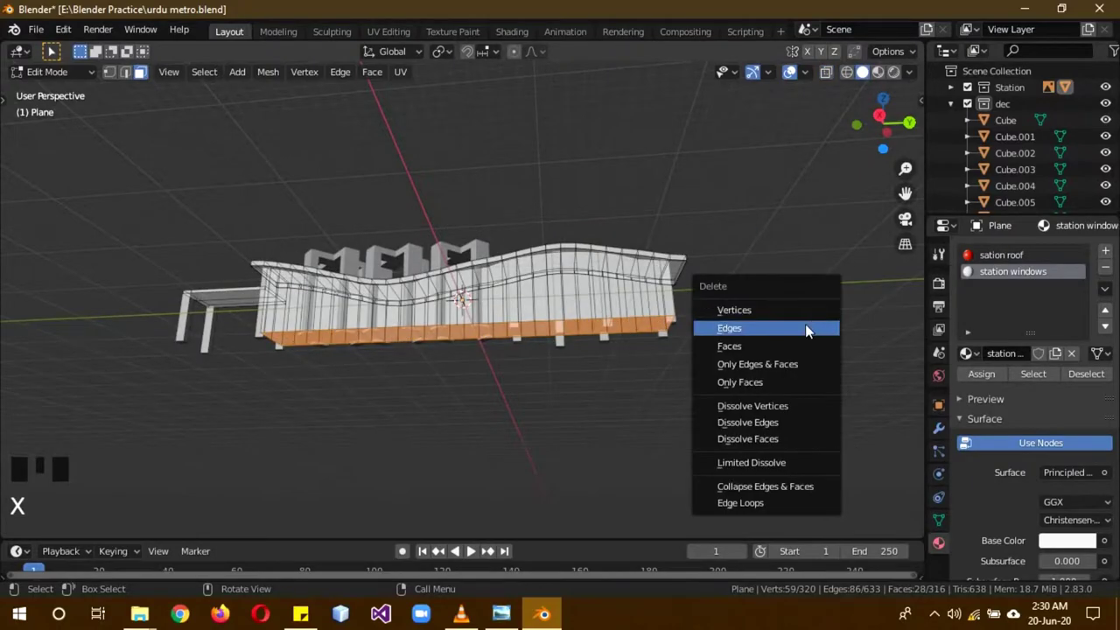
{"action": "left_click", "coordinate": [785, 342]}
{"action": "middle_click_drag", "start_coordinate": [785, 342], "coordinate": [436, 267]}
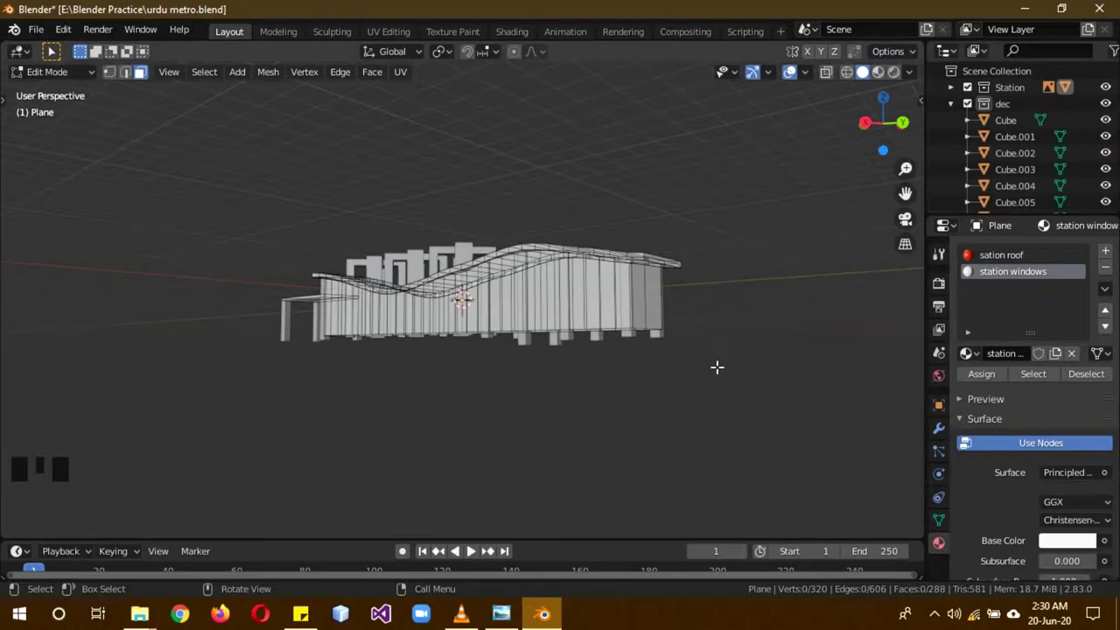
{"action": "key", "text": "Tab"}
Rename the Plane object in the Station collection to 'Staion' and hide it from the viewport
{"action": "middle_click_drag", "start_coordinate": [728, 287], "coordinate": [720, 319]}
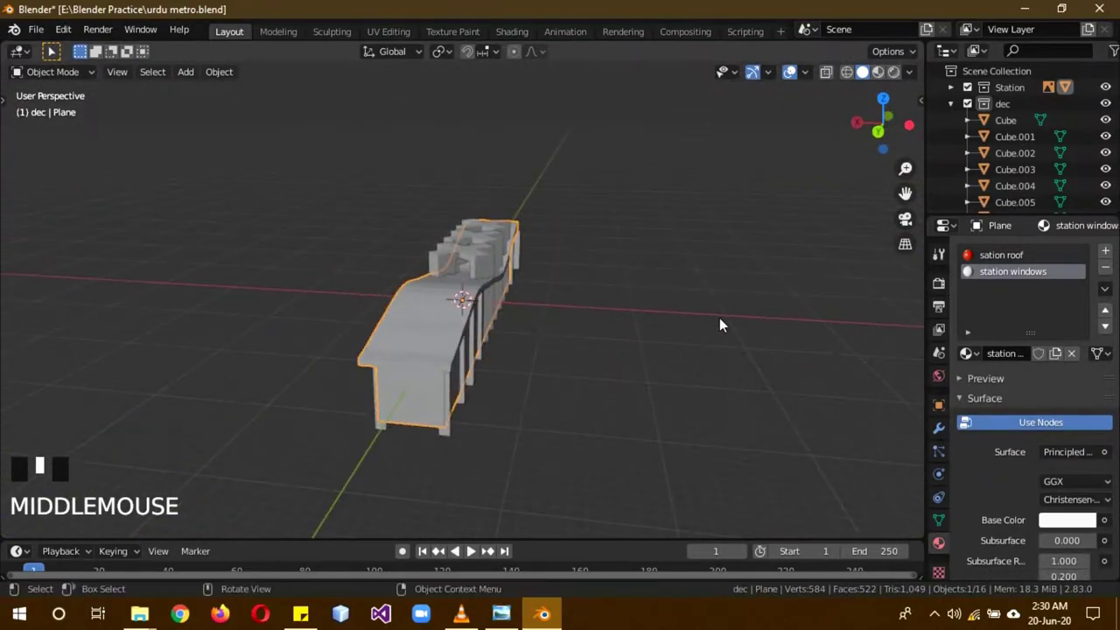
{"action": "left_click", "coordinate": [949, 89]}
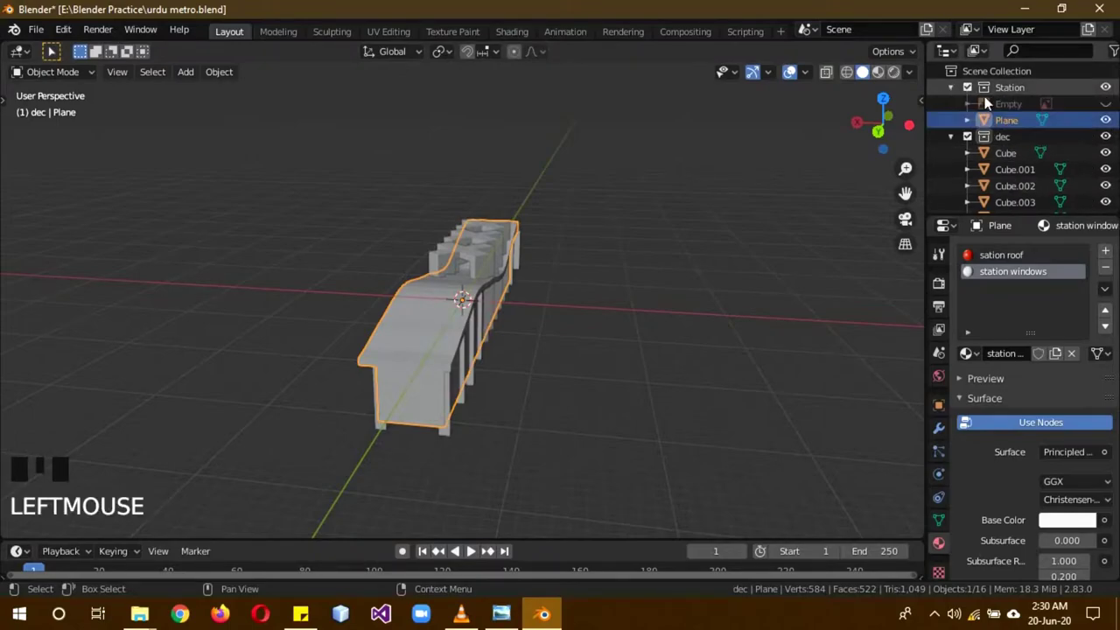
{"action": "left_click", "coordinate": [1005, 124]}
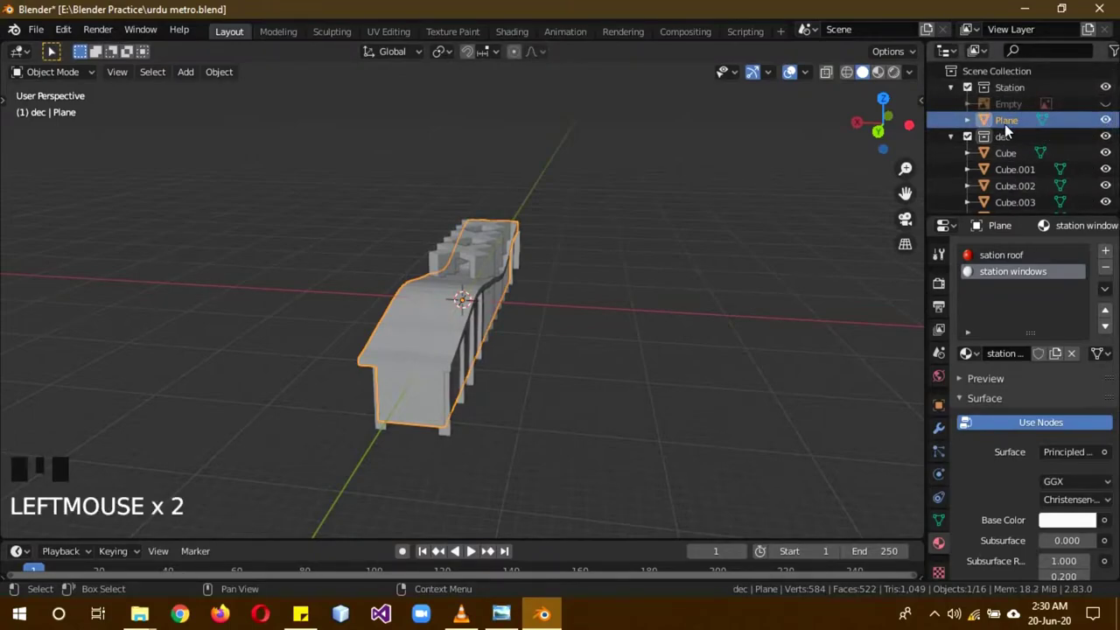
{"action": "double_click", "coordinate": [1005, 123]}
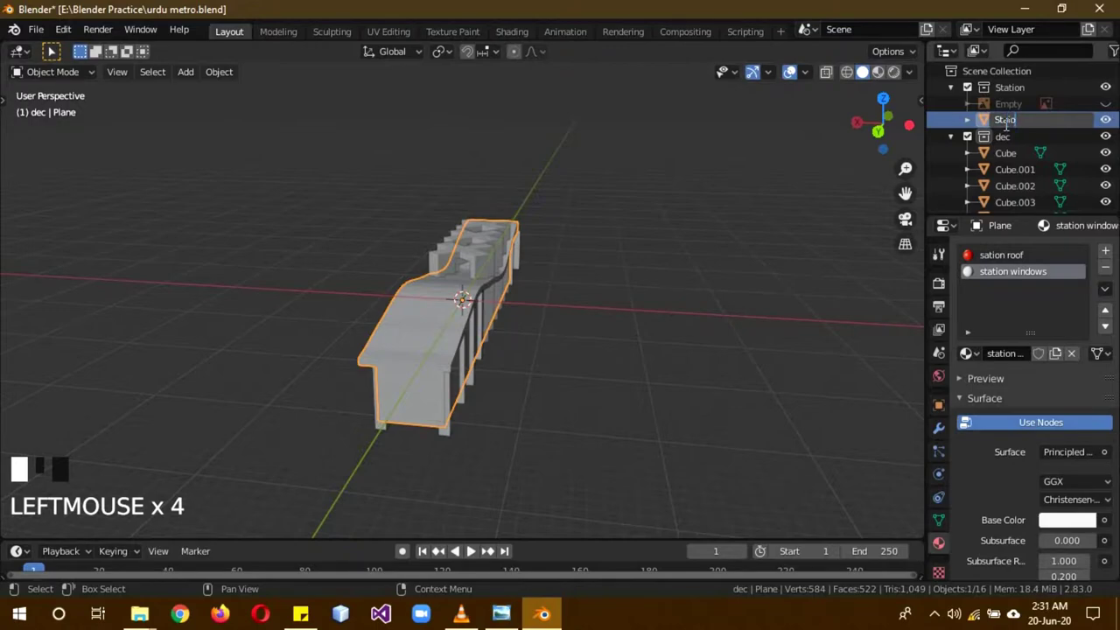
{"action": "key", "text": "Return"}
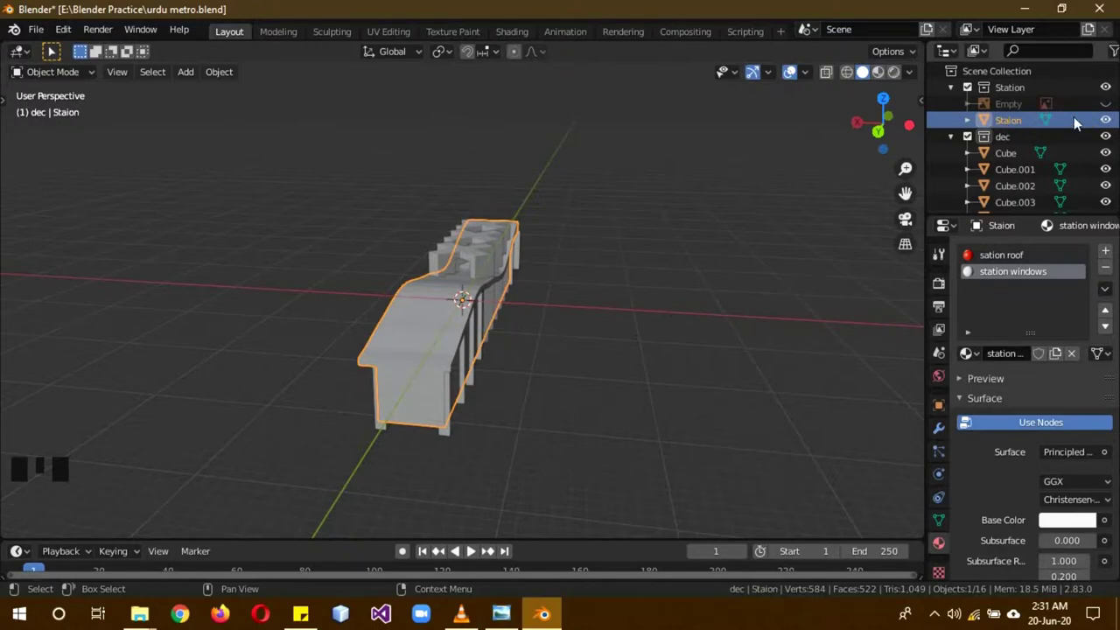
{"action": "left_click", "coordinate": [1108, 121]}
Select all the dec pieces, unhide Staion, and add its body to the selection
{"action": "key", "text": "a"}
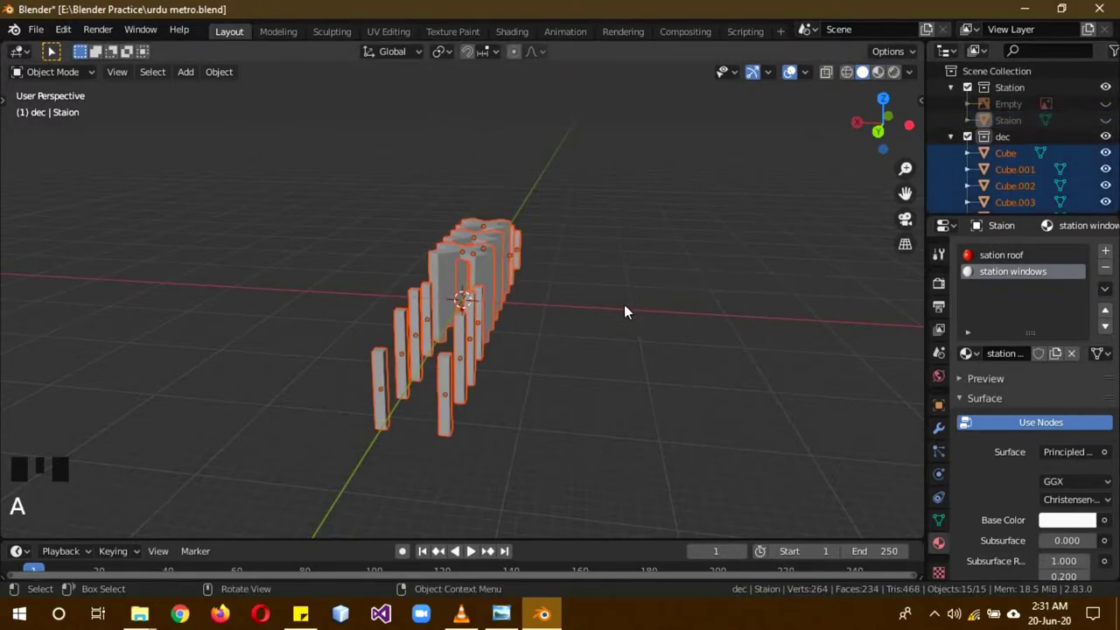
{"action": "key", "text": "a"}
{"action": "key", "text": "a"}
{"action": "key", "text": "a"}
{"action": "left_click", "coordinate": [1105, 119]}
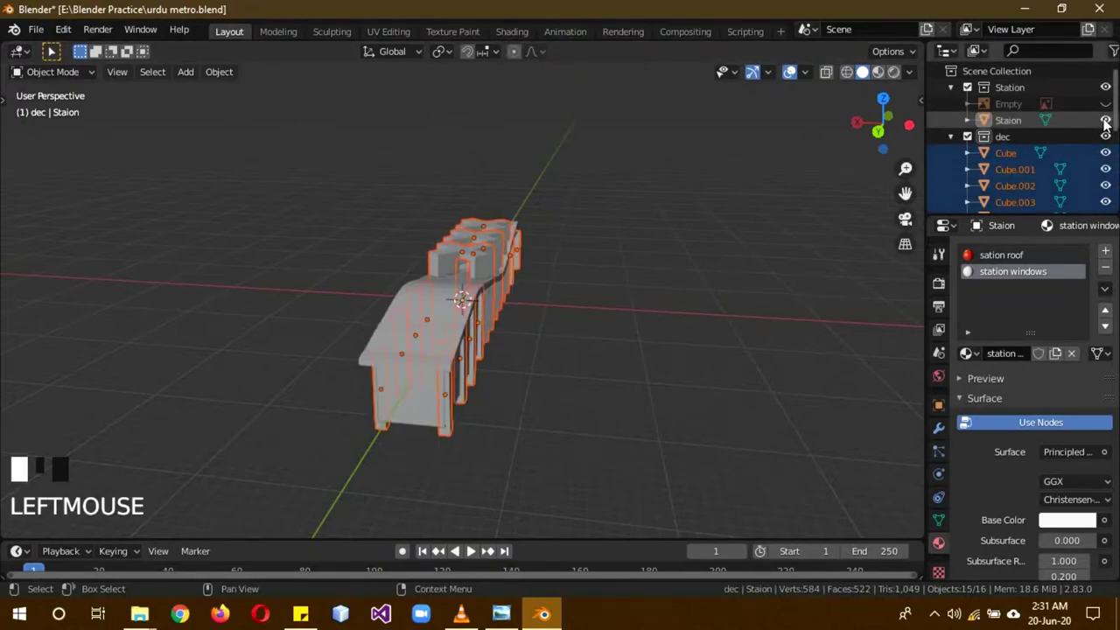
{"action": "left_click", "coordinate": [417, 348], "text": "shift"}
{"action": "mouse_move", "coordinate": [707, 315]}
{"action": "middle_mouse_down"}
{"action": "mouse_move", "coordinate": [551, 335]}
{"action": "mouse_move", "coordinate": [601, 341]}
{"action": "mouse_move", "coordinate": [717, 320]}
{"action": "mouse_move", "coordinate": [704, 321]}
{"action": "middle_mouse_up"}
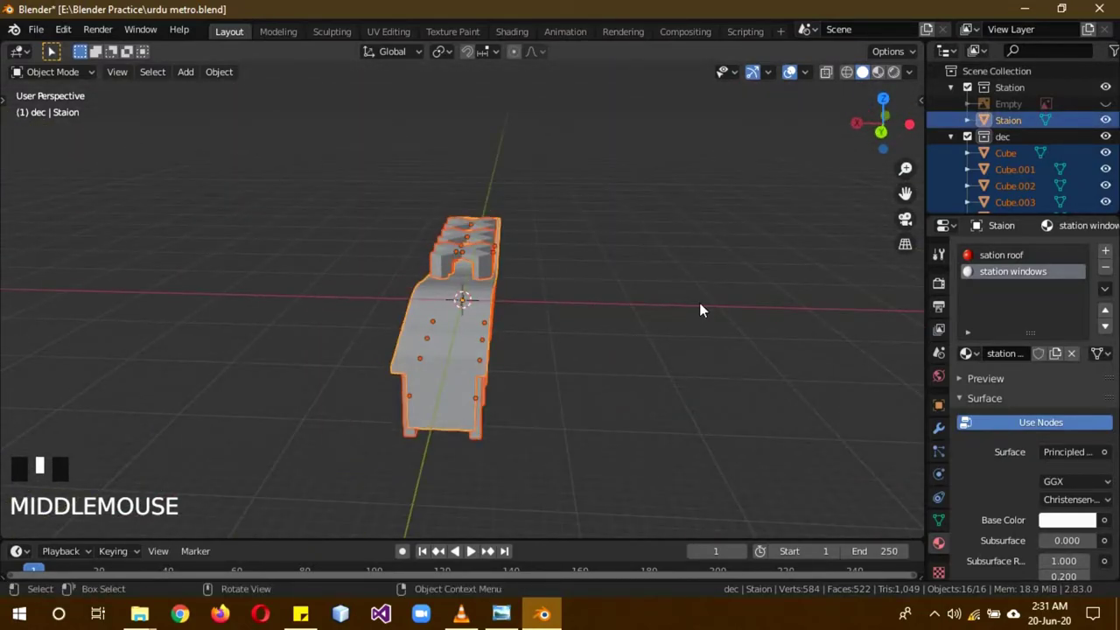
Join the selected pieces into the Staion mesh and move it to a new spot
{"action": "key", "text": "ctrl+j"}
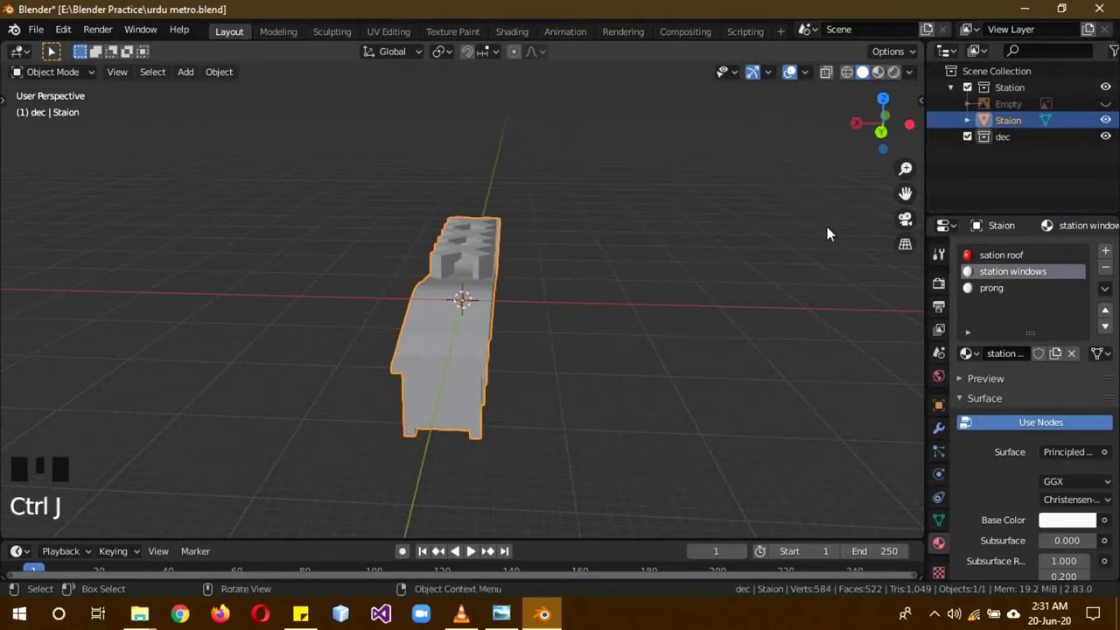
{"action": "left_click", "coordinate": [1010, 139]}
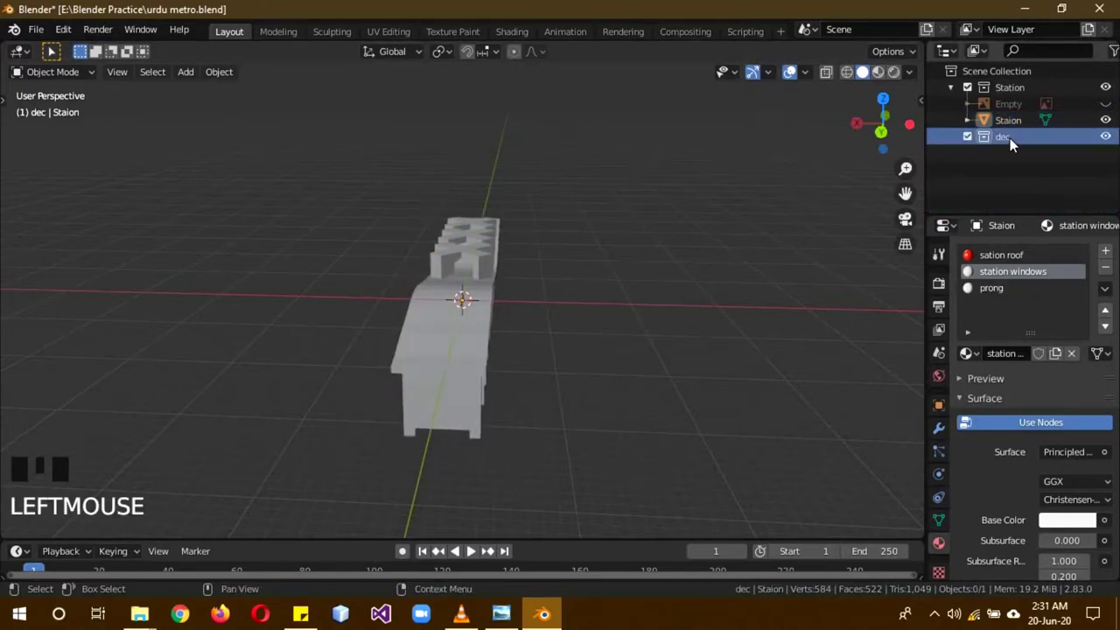
{"action": "middle_click_drag", "start_coordinate": [667, 353], "coordinate": [447, 327]}
{"action": "left_click", "coordinate": [572, 313]}
{"action": "key", "text": "g"}
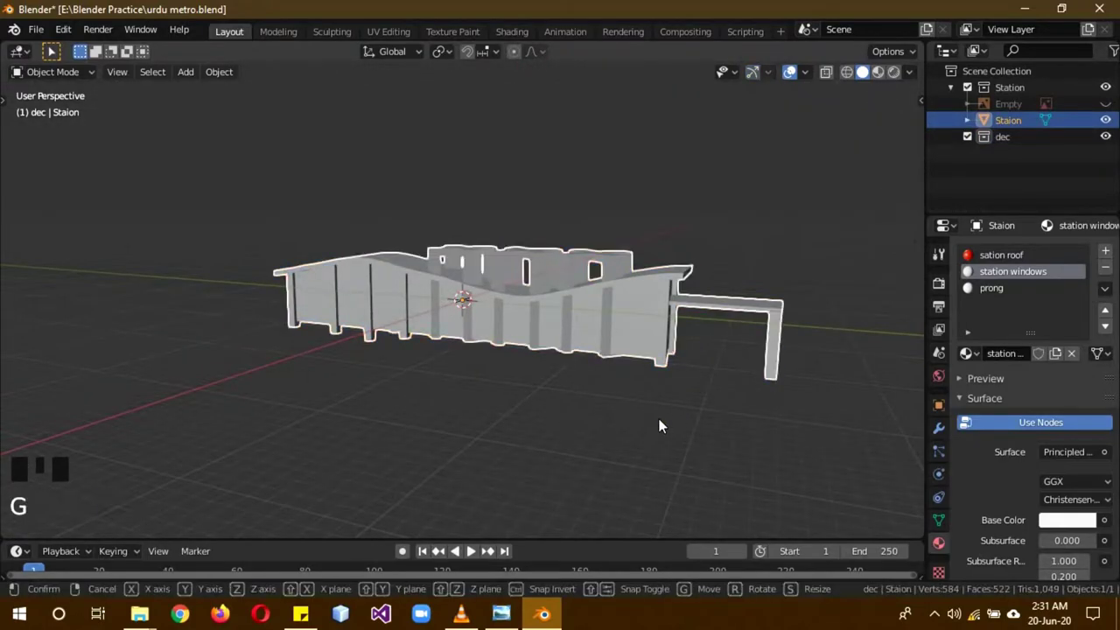
{"action": "left_click", "coordinate": [726, 366]}
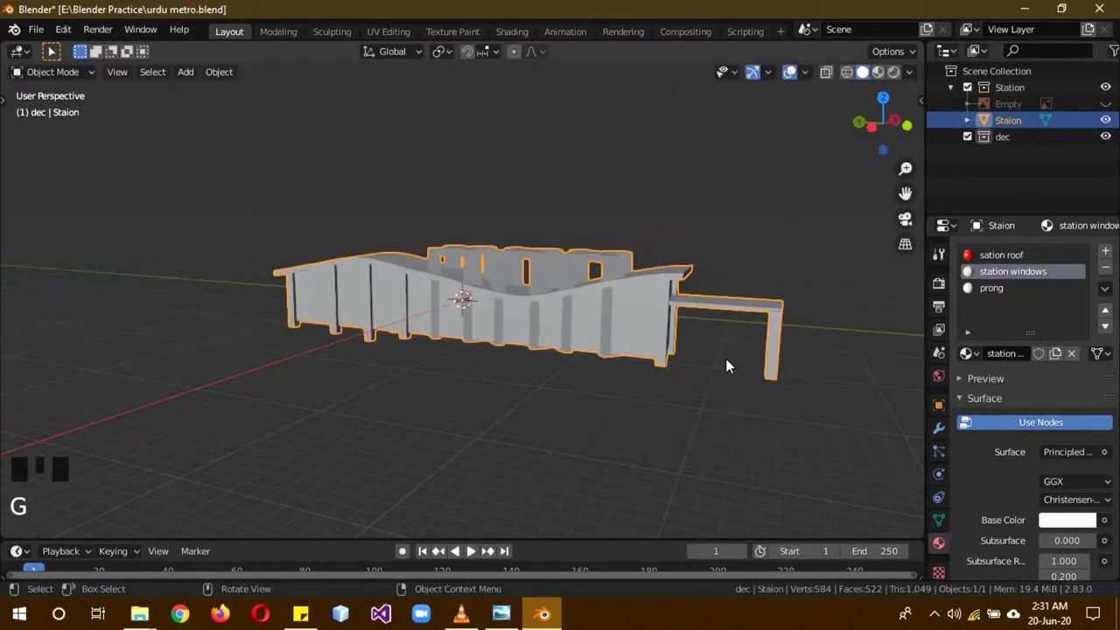
Check the prong, sation roof and station windows material slots, then deselect everything
{"action": "left_click", "coordinate": [994, 288]}
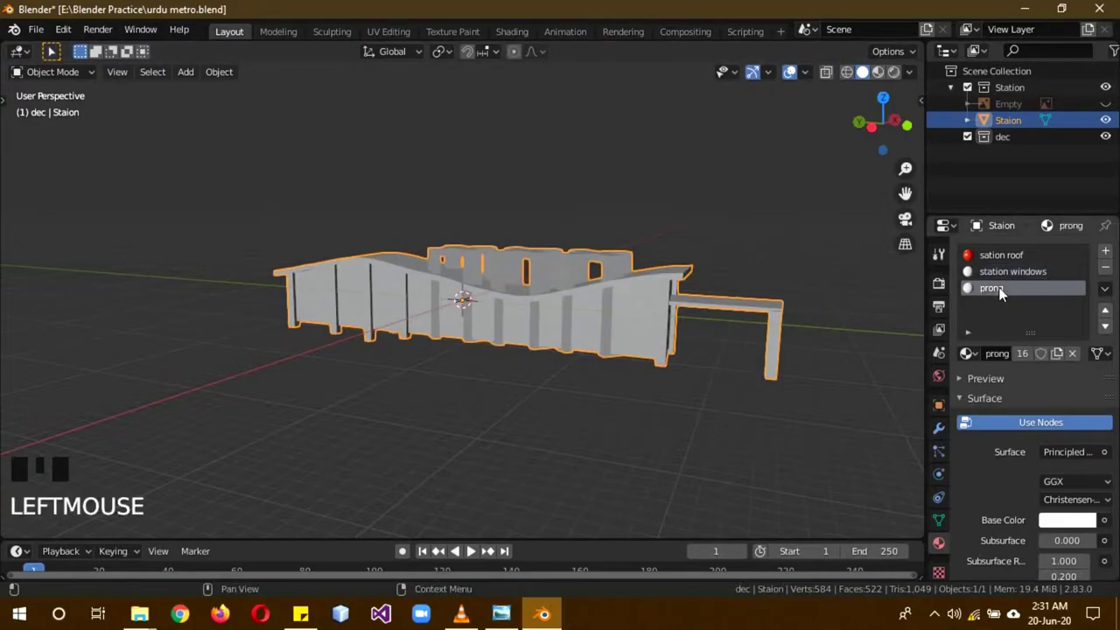
{"action": "left_click", "coordinate": [989, 258]}
{"action": "left_click", "coordinate": [1002, 271]}
{"action": "key", "text": "alt+a"}
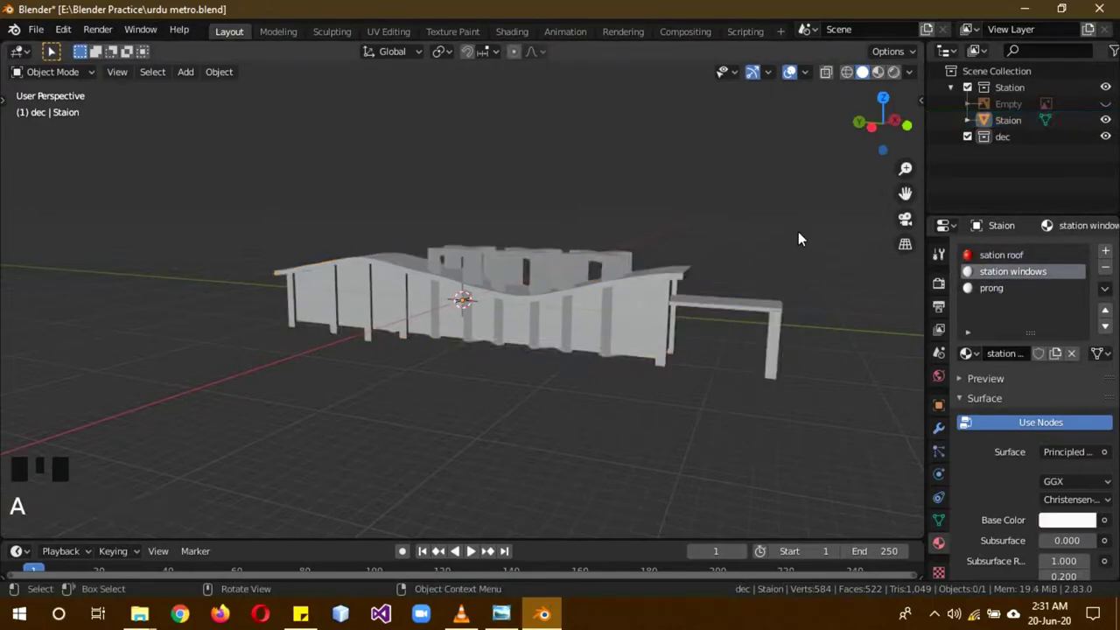
{"action": "middle_click_drag", "start_coordinate": [798, 232], "coordinate": [761, 238]}
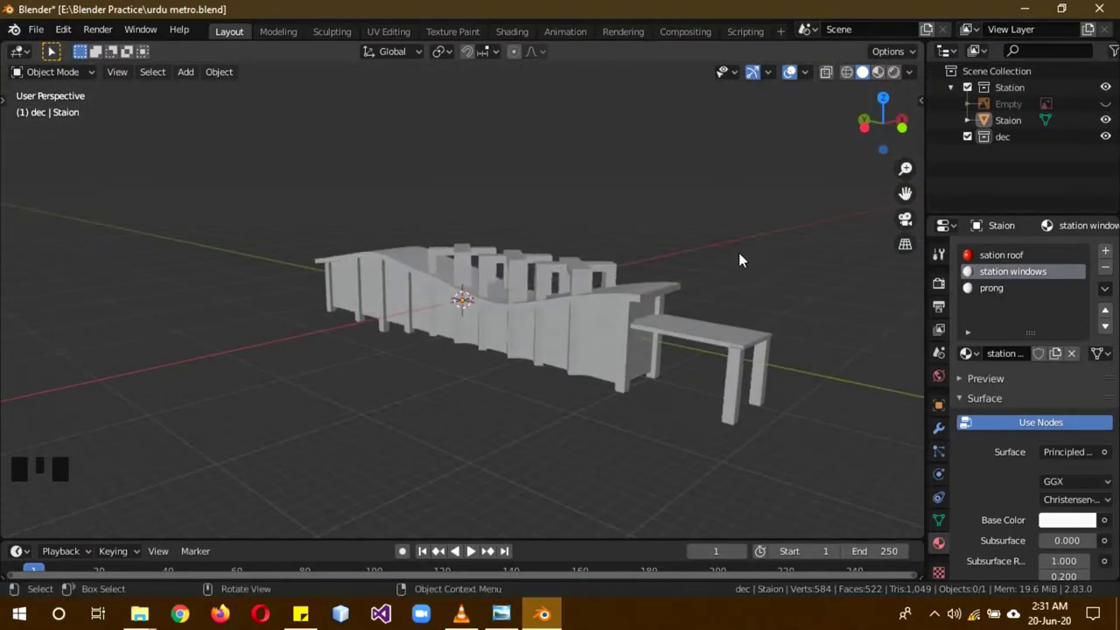
{"action": "middle_click_drag", "start_coordinate": [566, 370], "coordinate": [511, 366]}
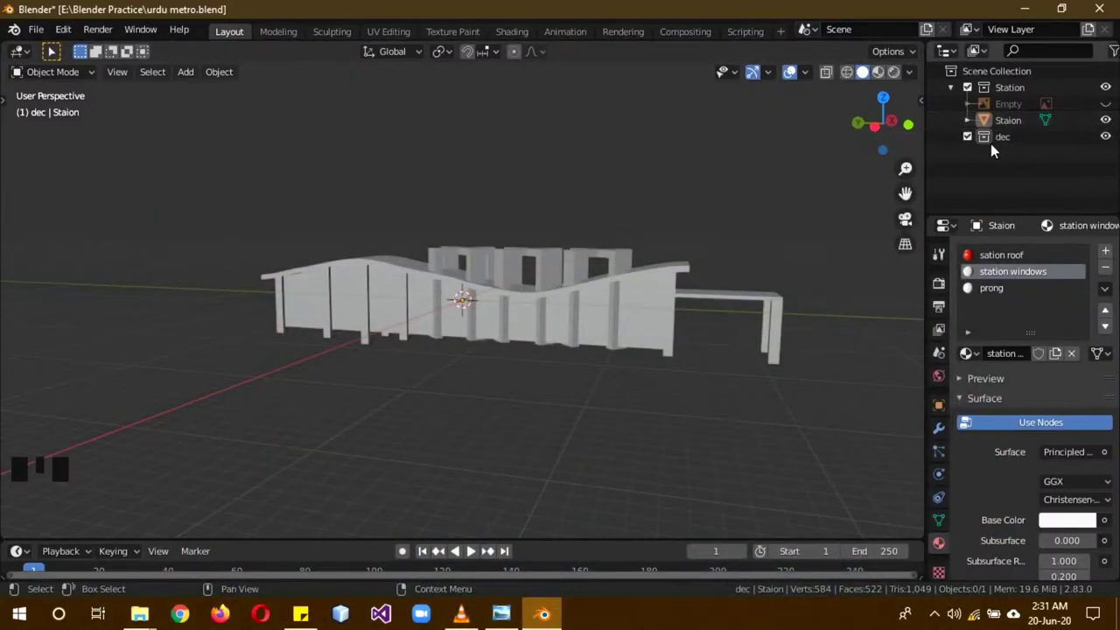
Delete the empty dec collection and select the Station collection
{"action": "left_click", "coordinate": [996, 136]}
{"action": "right_click", "coordinate": [996, 135]}
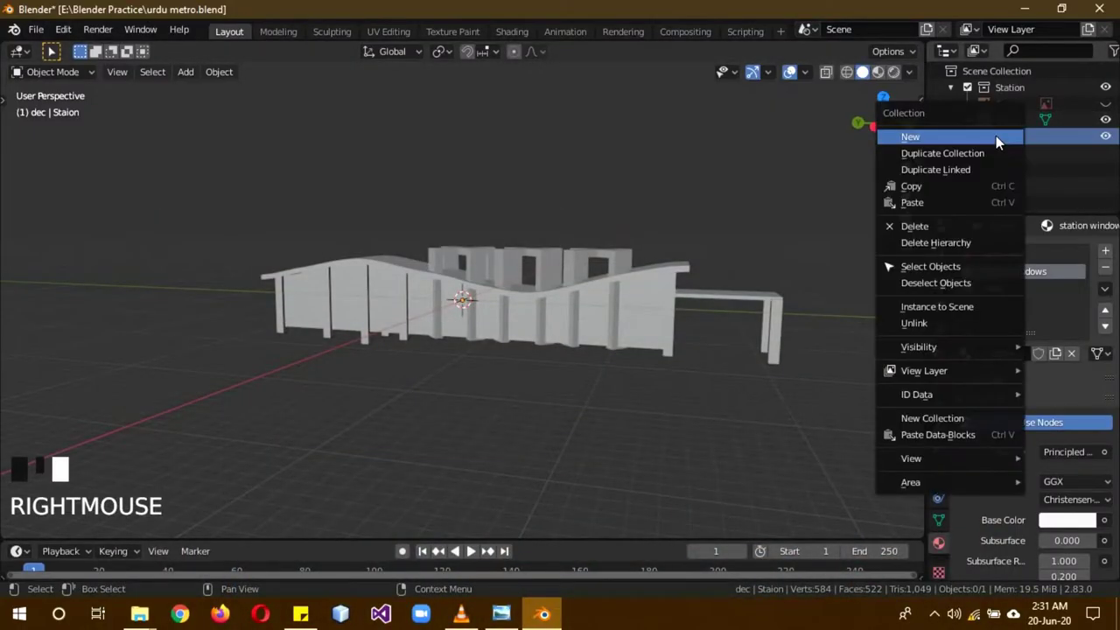
{"action": "left_click", "coordinate": [948, 223]}
{"action": "left_click", "coordinate": [1027, 88]}
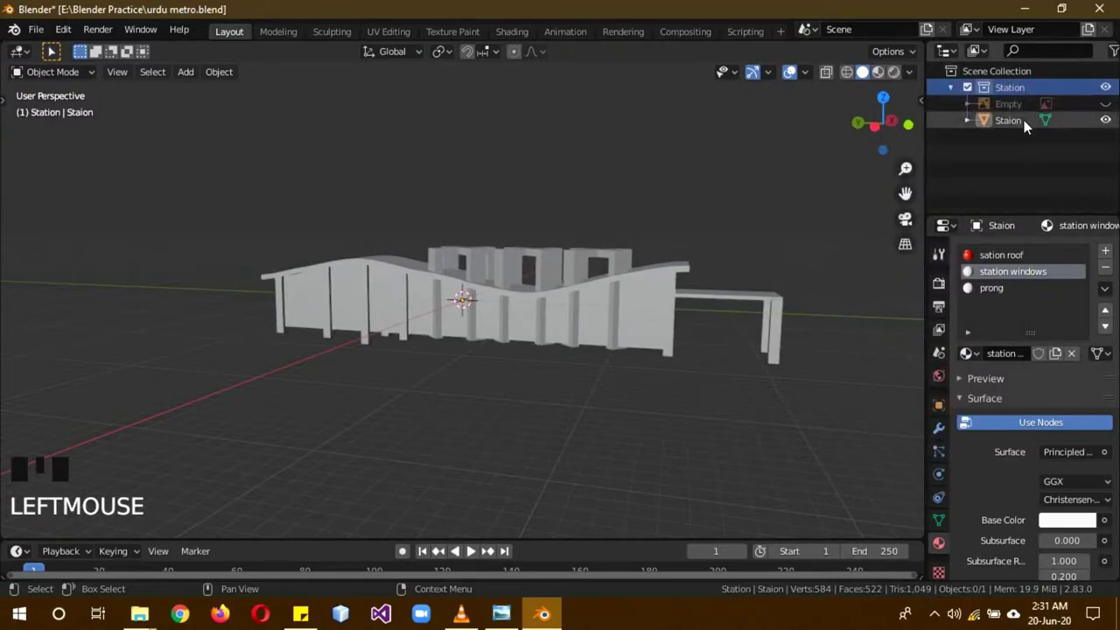
Raise the Staion mesh 5.628 m along Z in right side view to sit on the ground
{"action": "left_click", "coordinate": [490, 324]}
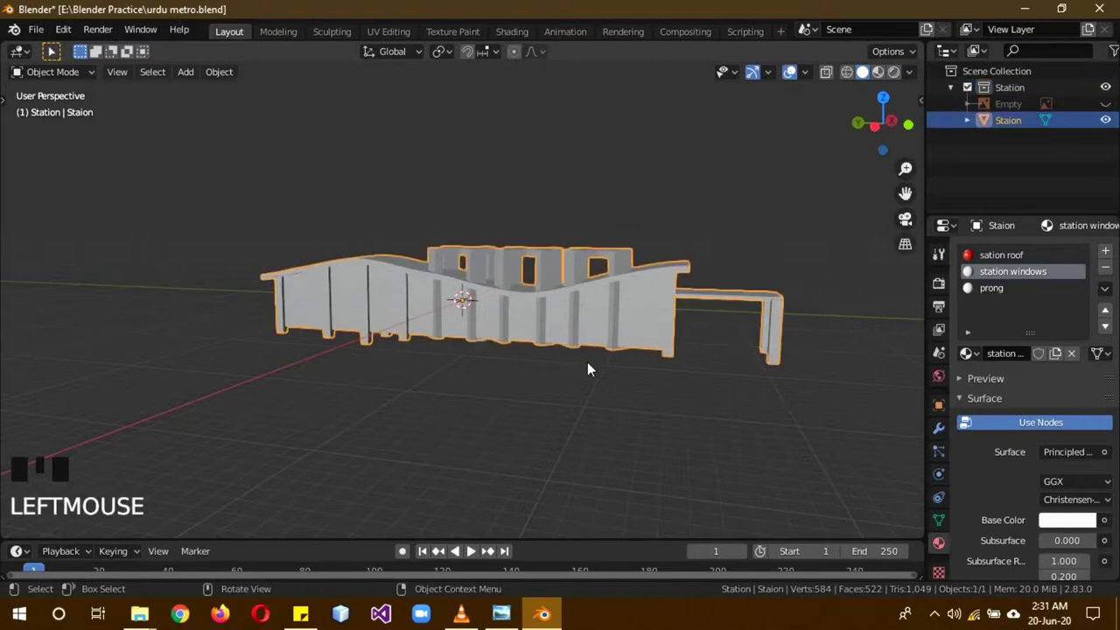
{"action": "key", "text": "KP_1"}
{"action": "key", "text": "KP_3"}
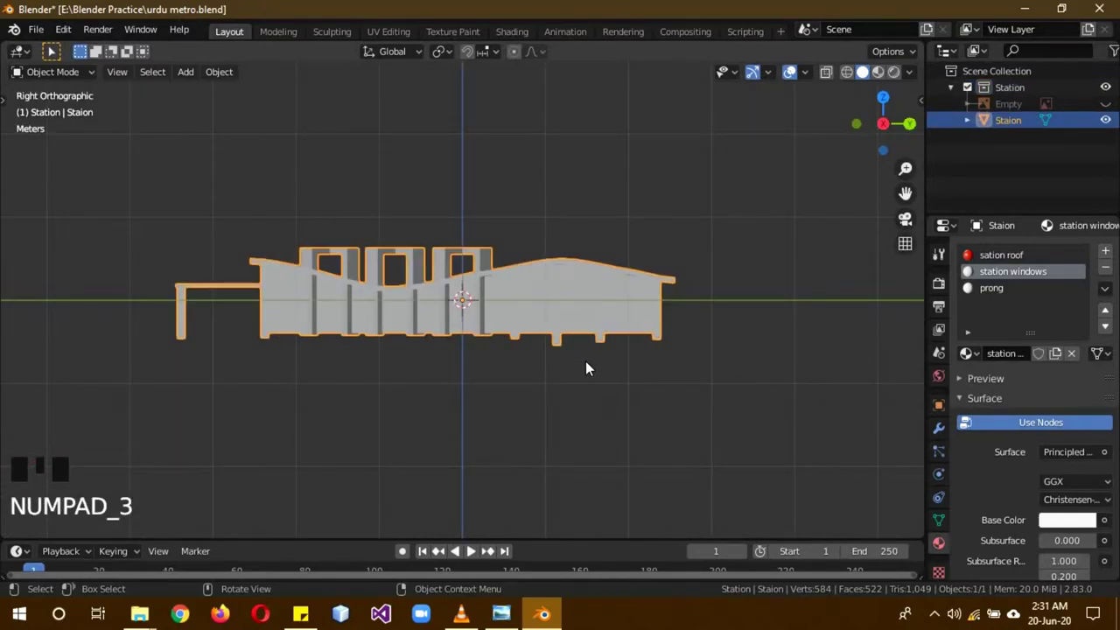
{"action": "key", "text": "g"}
{"action": "key", "text": "z"}
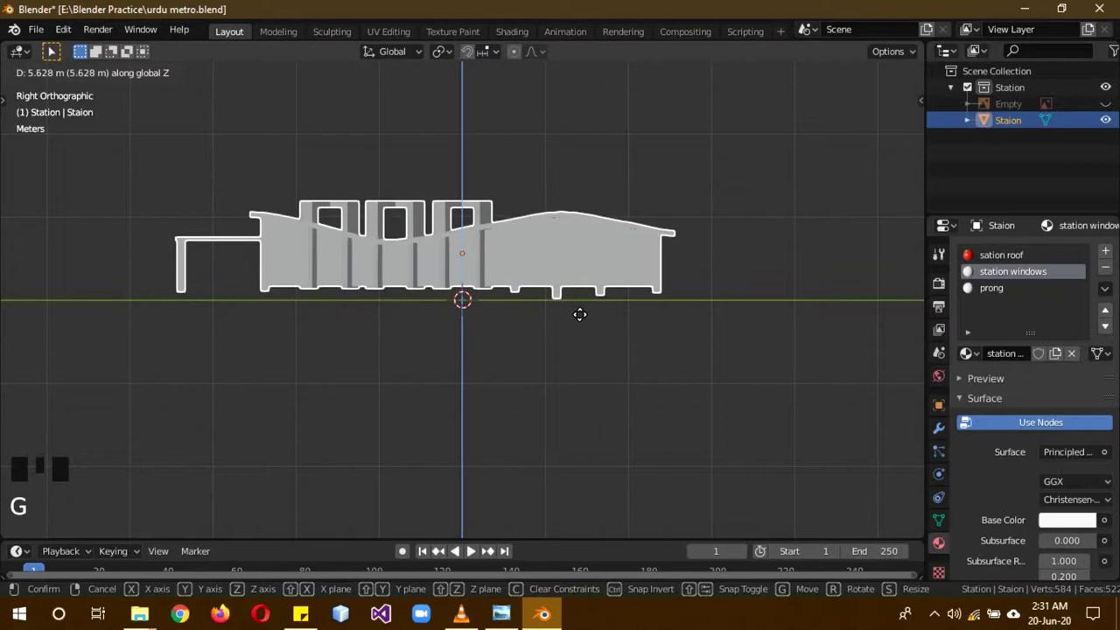
{"action": "left_click", "coordinate": [580, 314]}
Add a new cube and scale it up uniformly
{"action": "key", "text": "shift+a"}
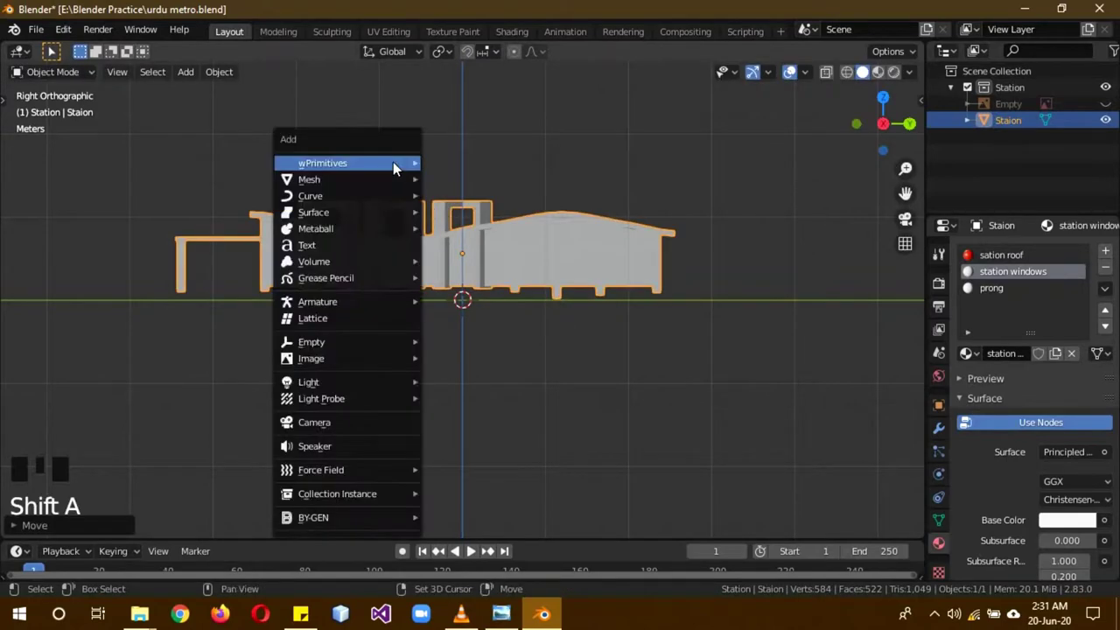
{"action": "mouse_move", "coordinate": [359, 178]}
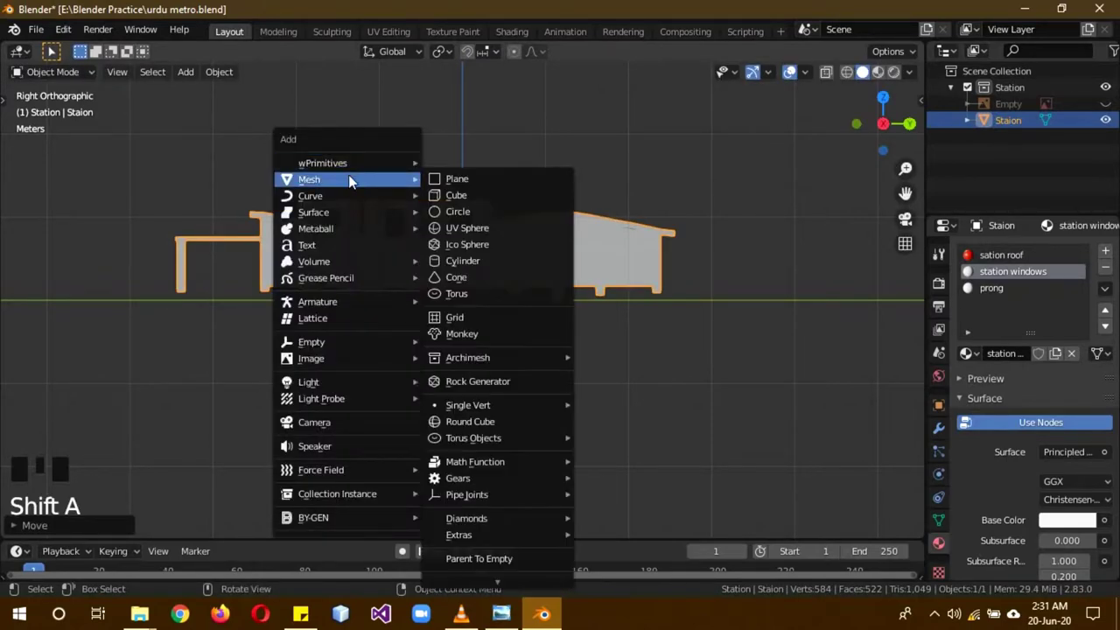
{"action": "left_click", "coordinate": [482, 193]}
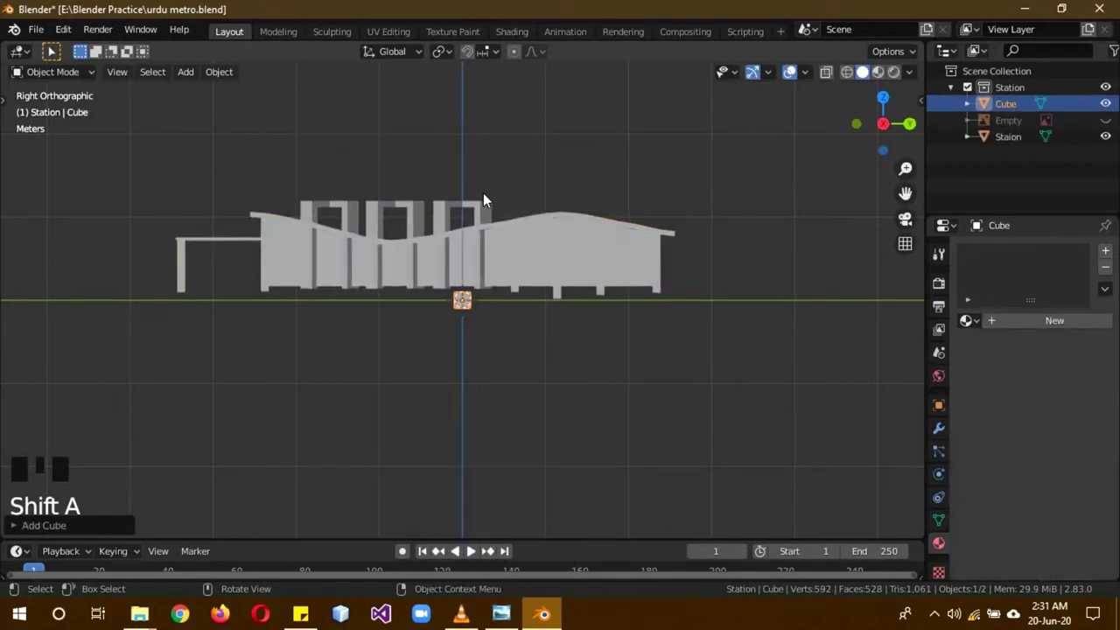
{"action": "key", "text": "s"}
{"action": "right_click", "coordinate": [566, 318]}
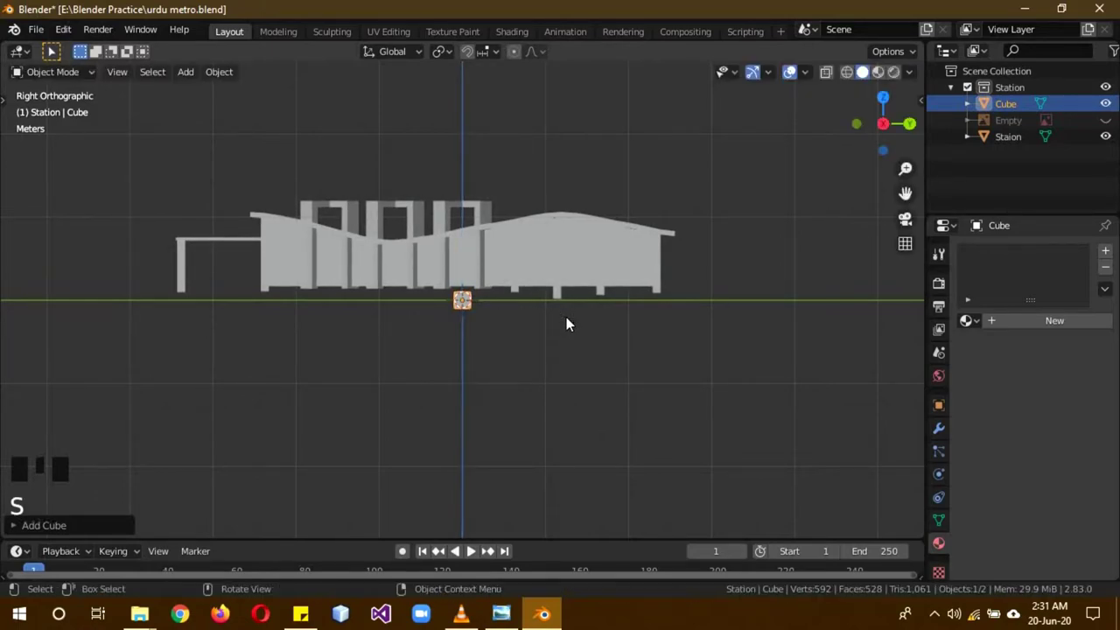
{"action": "key", "text": "s"}
{"action": "left_click", "coordinate": [657, 337]}
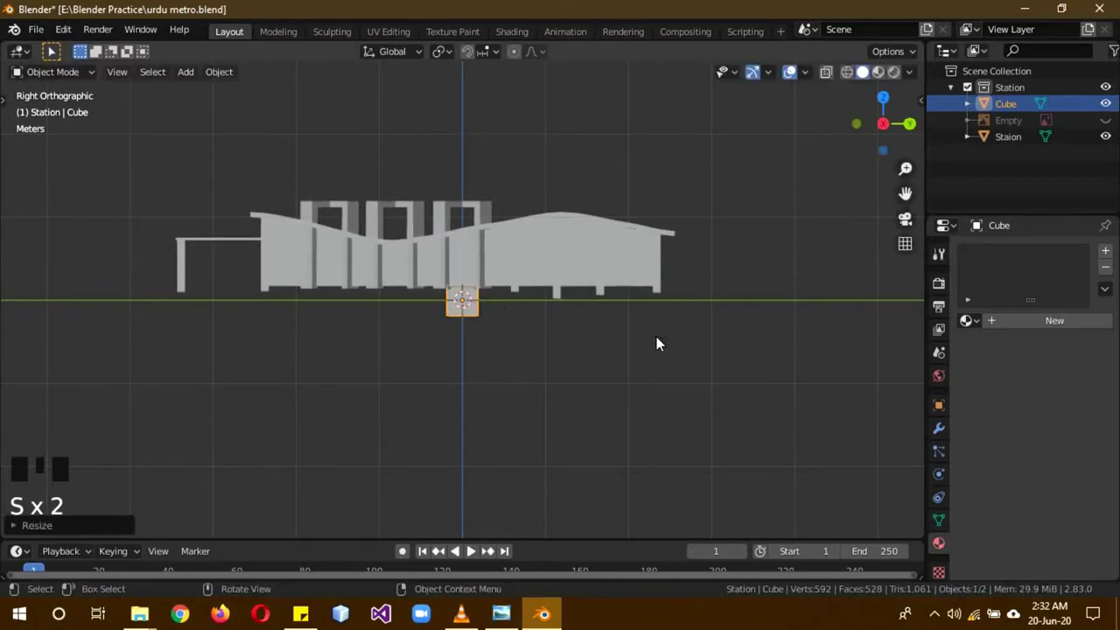
In top view, stretch the cube along X and Y into a long flat platform
{"action": "key", "text": "KP_7"}
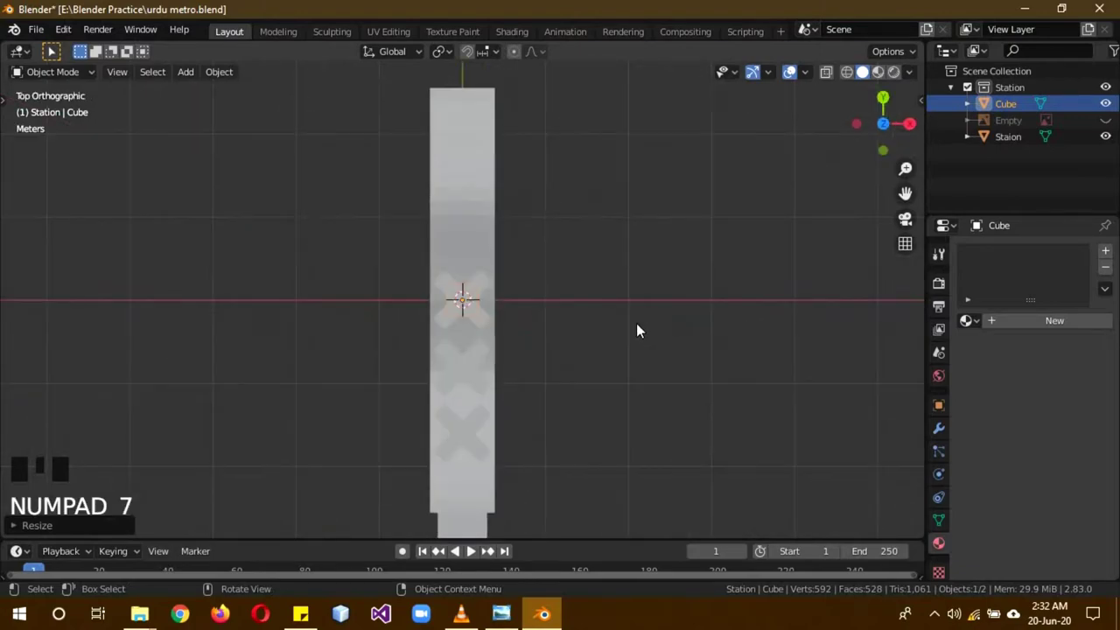
{"action": "key", "text": "s"}
{"action": "key", "text": "x"}
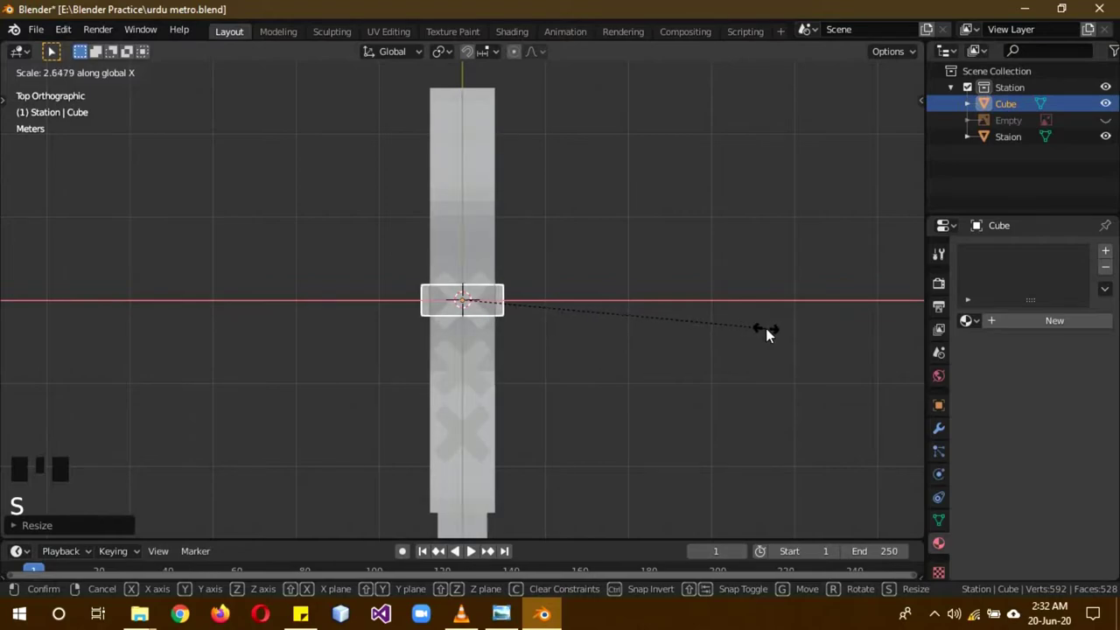
{"action": "left_click", "coordinate": [801, 331]}
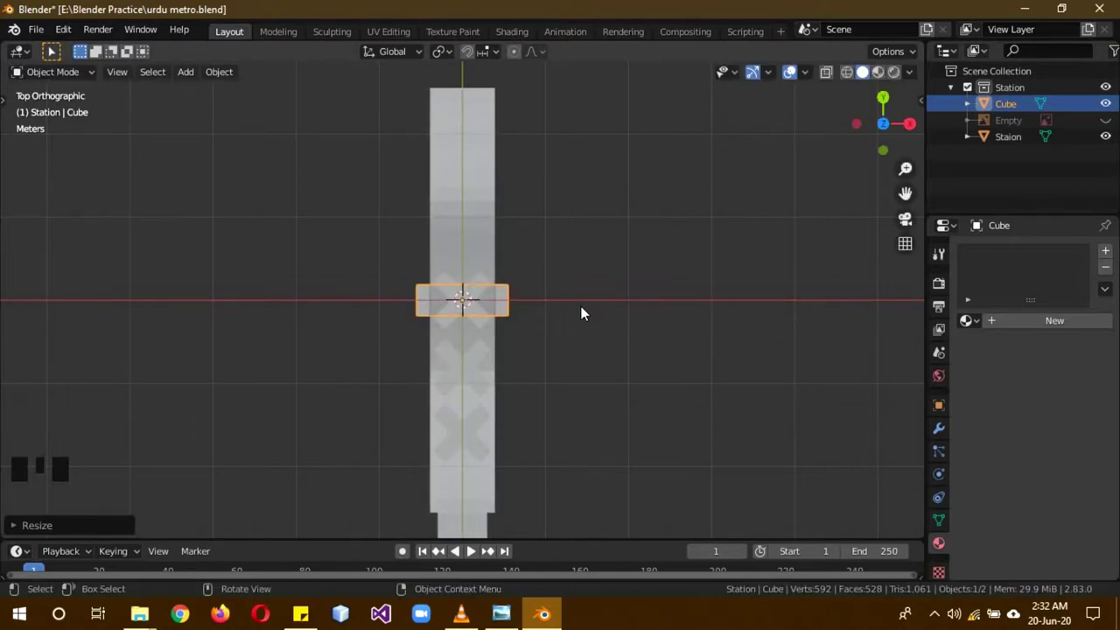
{"action": "key", "text": "s"}
{"action": "key", "text": "y"}
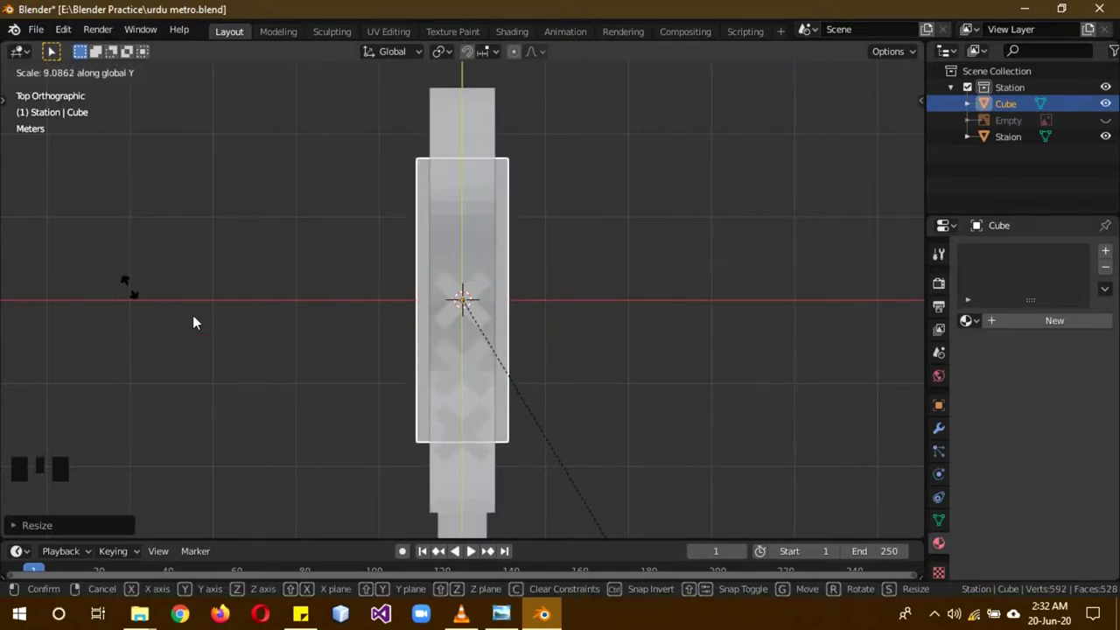
{"action": "left_click", "coordinate": [663, 404]}
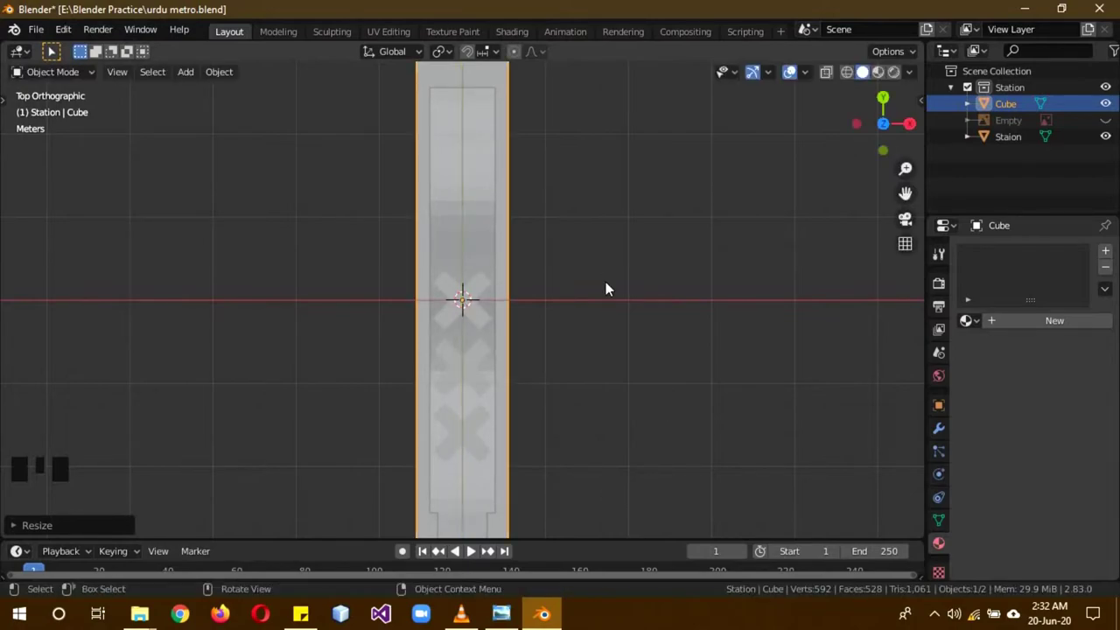
{"action": "middle_click_drag", "start_coordinate": [708, 378], "coordinate": [675, 365]}
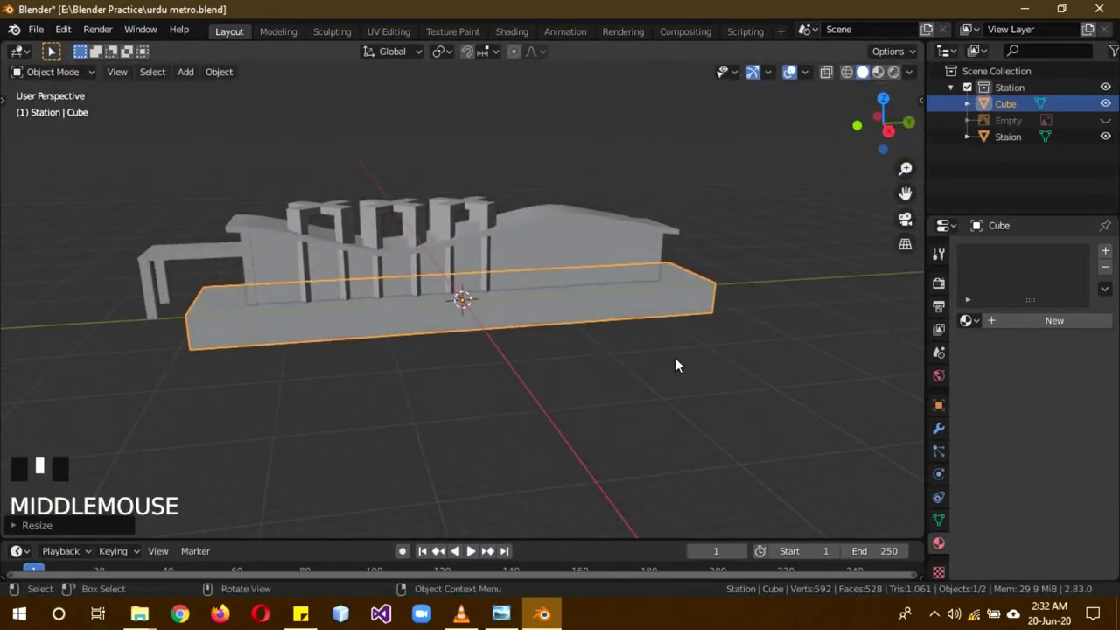
{"action": "key", "text": "s"}
{"action": "key", "text": "y"}
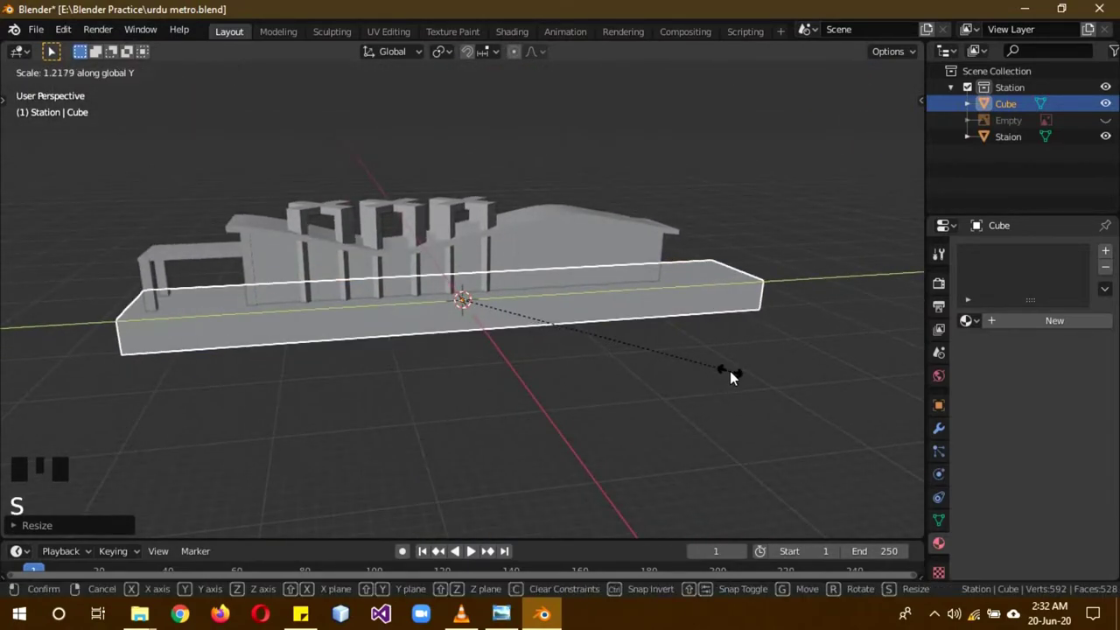
{"action": "left_click", "coordinate": [728, 370]}
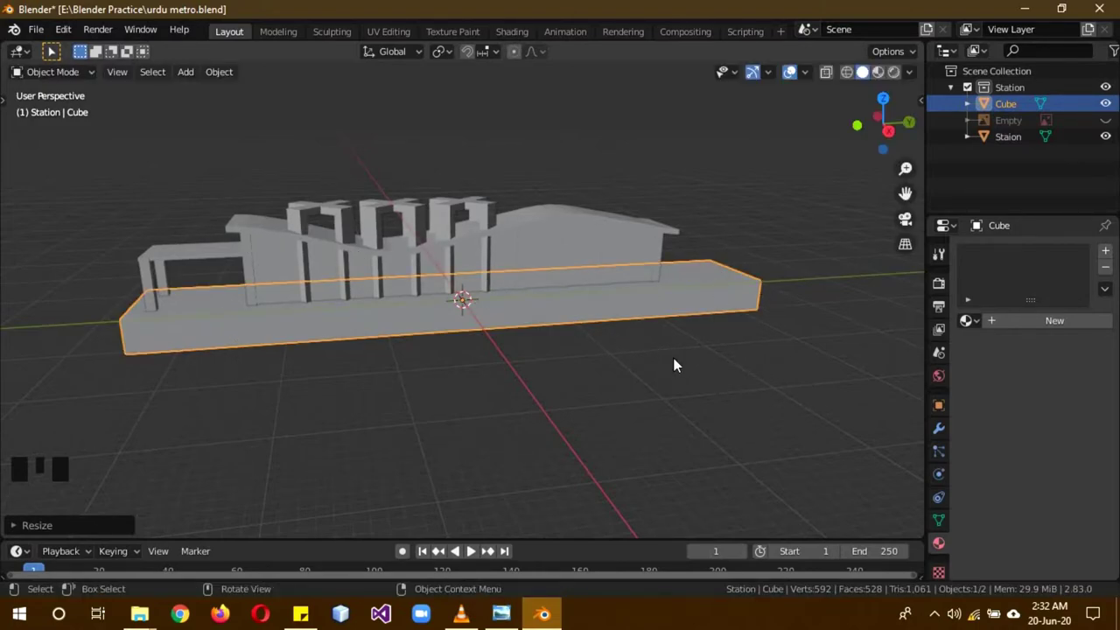
Check the platform under the station in wireframe, then return to solid shading
{"action": "middle_click_drag", "start_coordinate": [730, 323], "coordinate": [686, 331]}
{"action": "mouse_move", "coordinate": [610, 394]}
{"action": "middle_mouse_down"}
{"action": "mouse_move", "coordinate": [647, 368]}
{"action": "mouse_move", "coordinate": [628, 393]}
{"action": "middle_mouse_up"}
{"action": "key", "text": "z"}
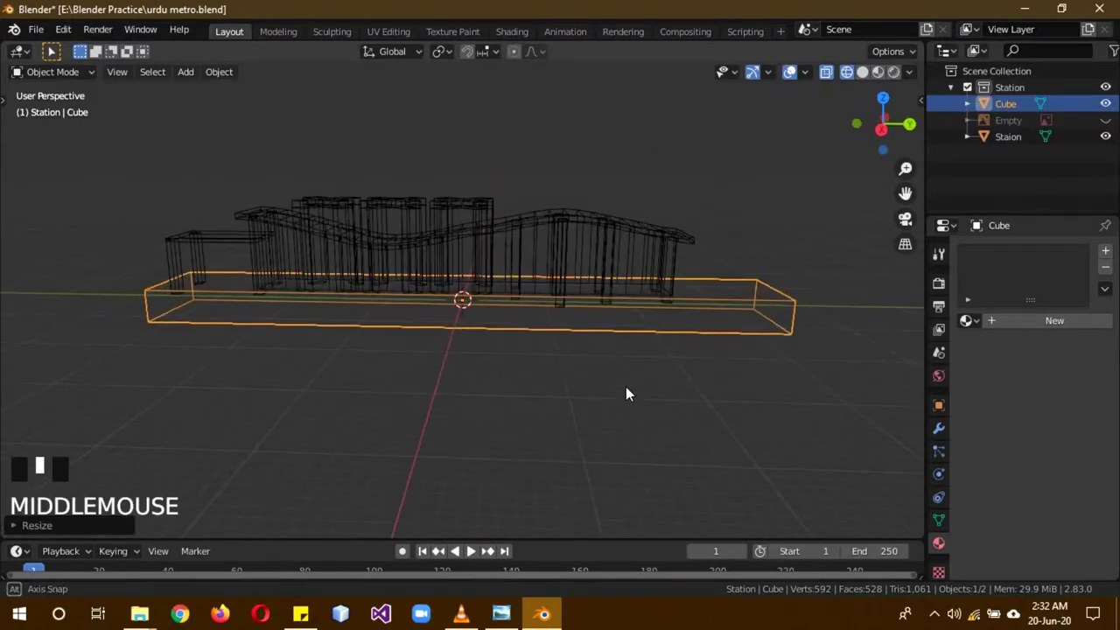
{"action": "key", "text": "z"}
{"action": "left_click", "coordinate": [740, 359]}
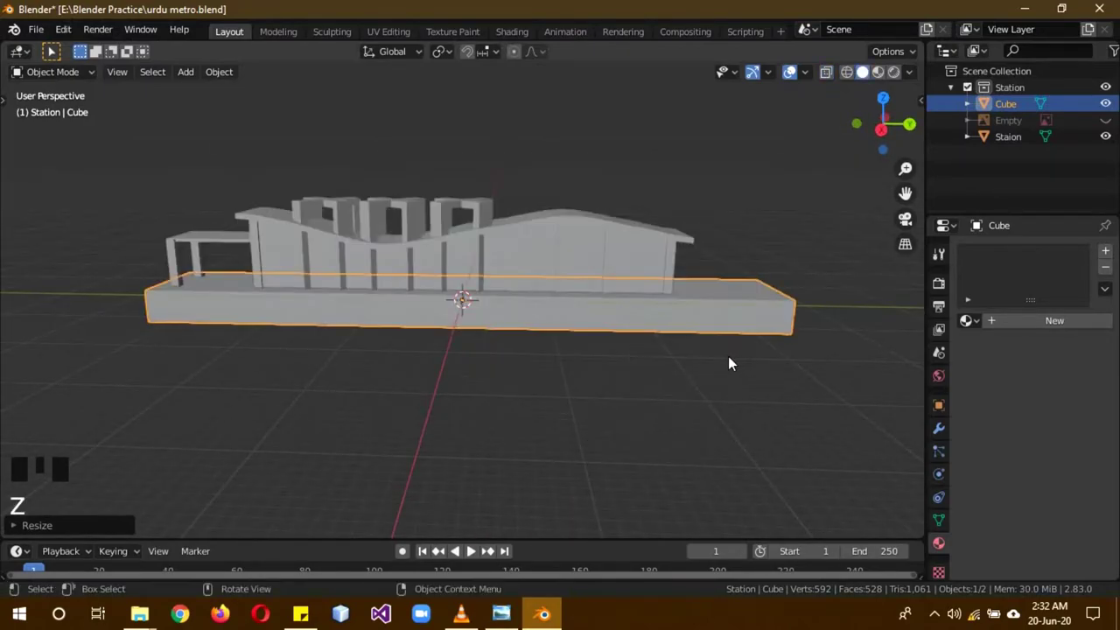
{"action": "mouse_move", "coordinate": [728, 356]}
{"action": "middle_mouse_down"}
{"action": "mouse_move", "coordinate": [728, 384]}
{"action": "mouse_move", "coordinate": [738, 373]}
{"action": "middle_mouse_up"}
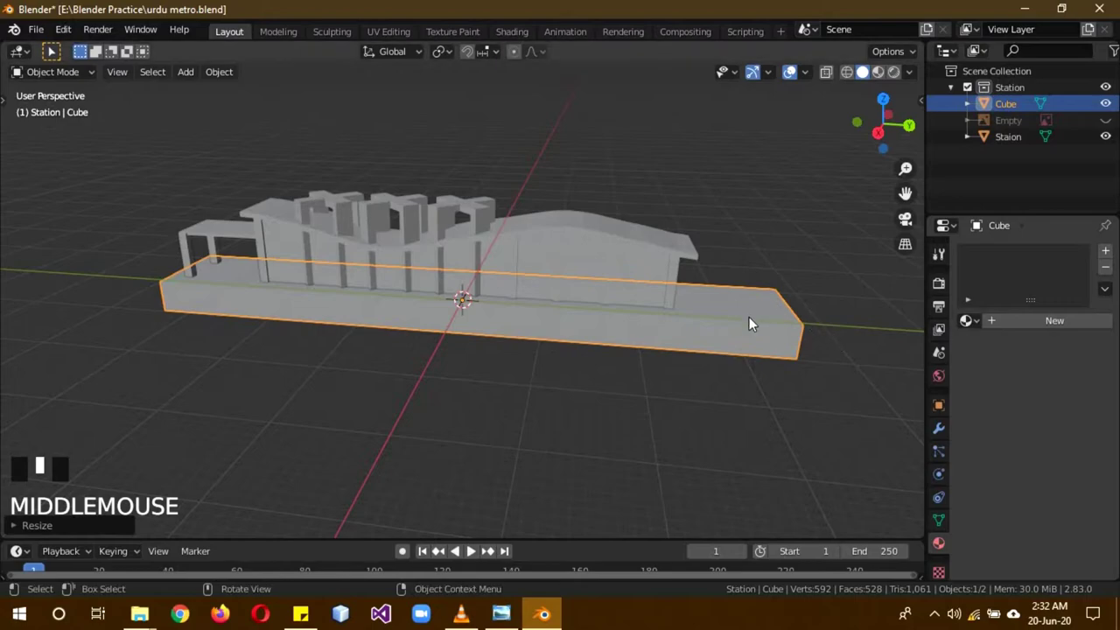
Create a new material for the platform and name it 'base'
{"action": "left_click", "coordinate": [1021, 325]}
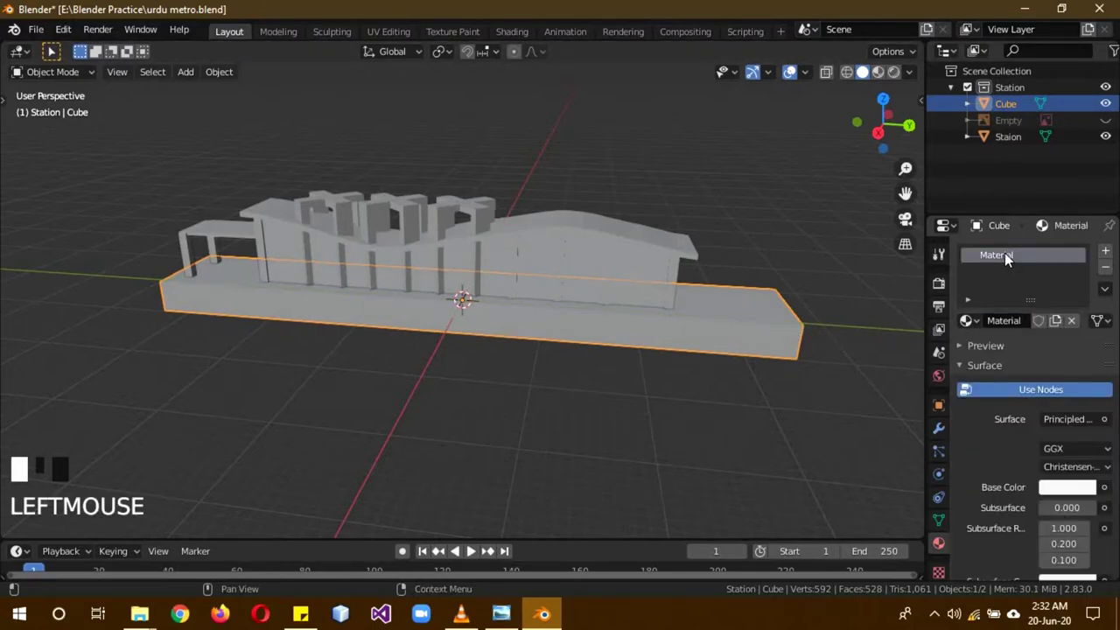
{"action": "double_click", "coordinate": [1000, 258]}
{"action": "triple_click", "coordinate": [1000, 256]}
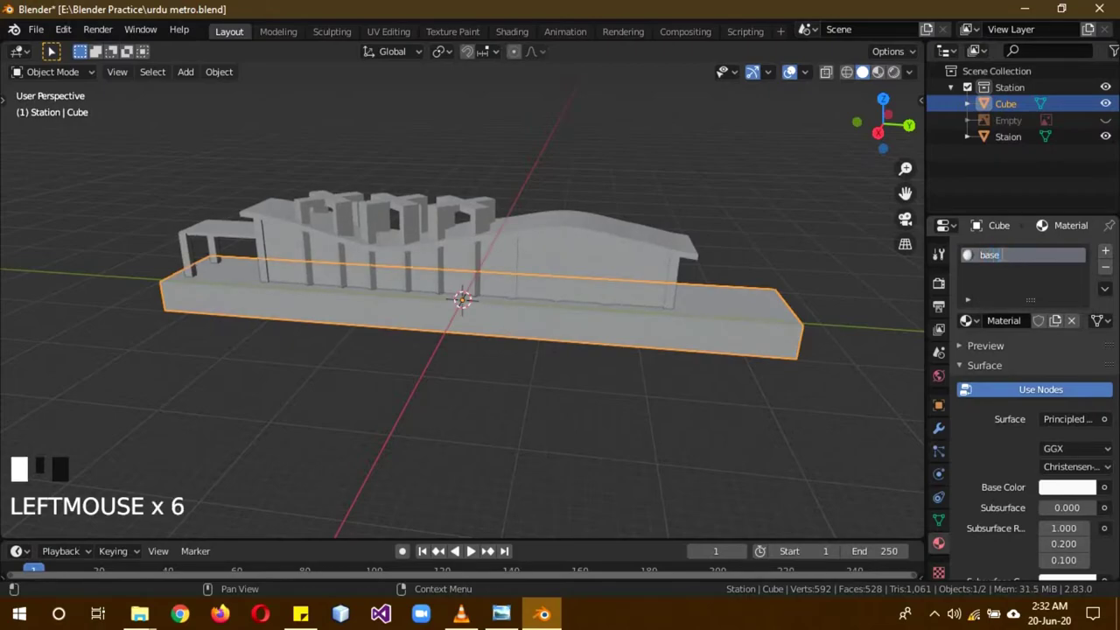
{"action": "key", "text": "Return"}
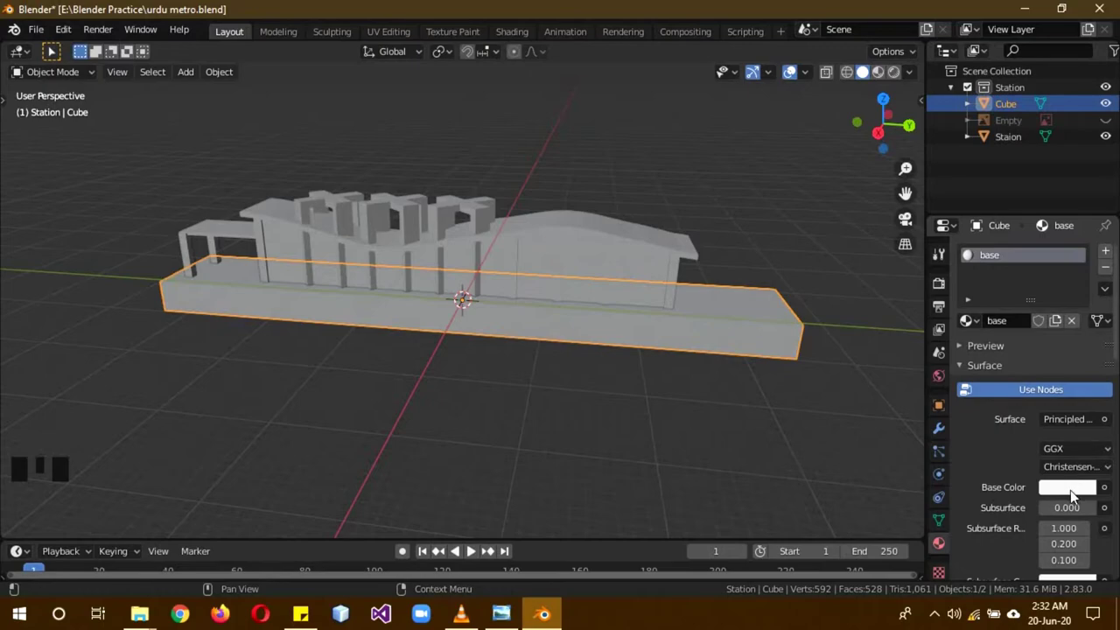
Set the base material's Base Color to grey with V at 0.647
{"action": "left_click", "coordinate": [1075, 490]}
{"action": "left_click", "coordinate": [1075, 490]}
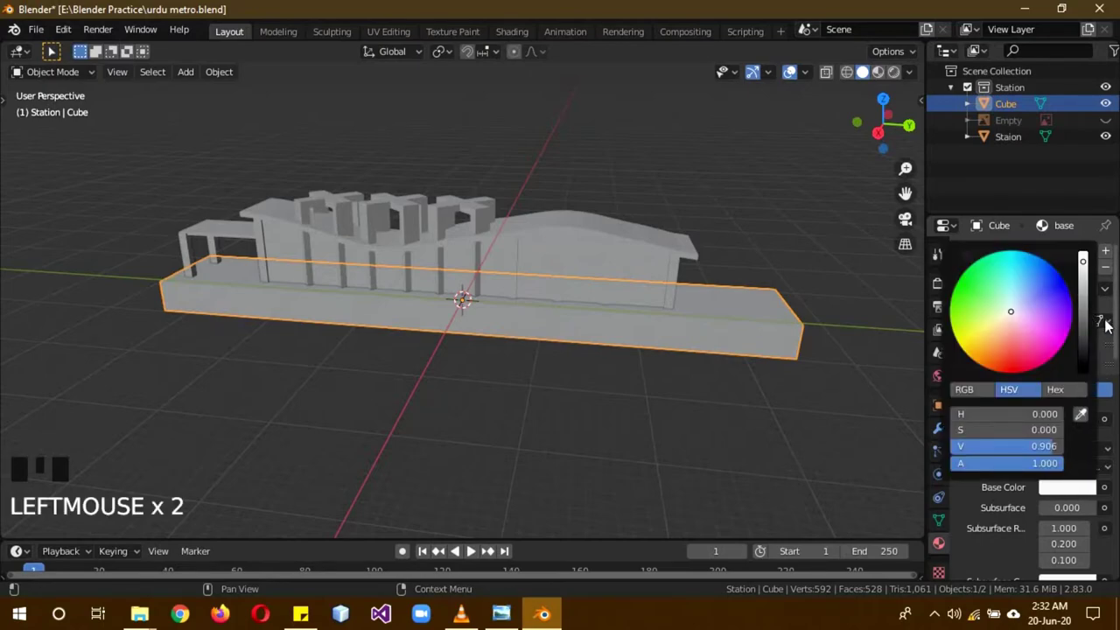
{"action": "left_click", "coordinate": [1089, 488]}
{"action": "left_click", "coordinate": [1083, 326]}
{"action": "left_click_drag", "start_coordinate": [1083, 299], "coordinate": [1083, 294]}
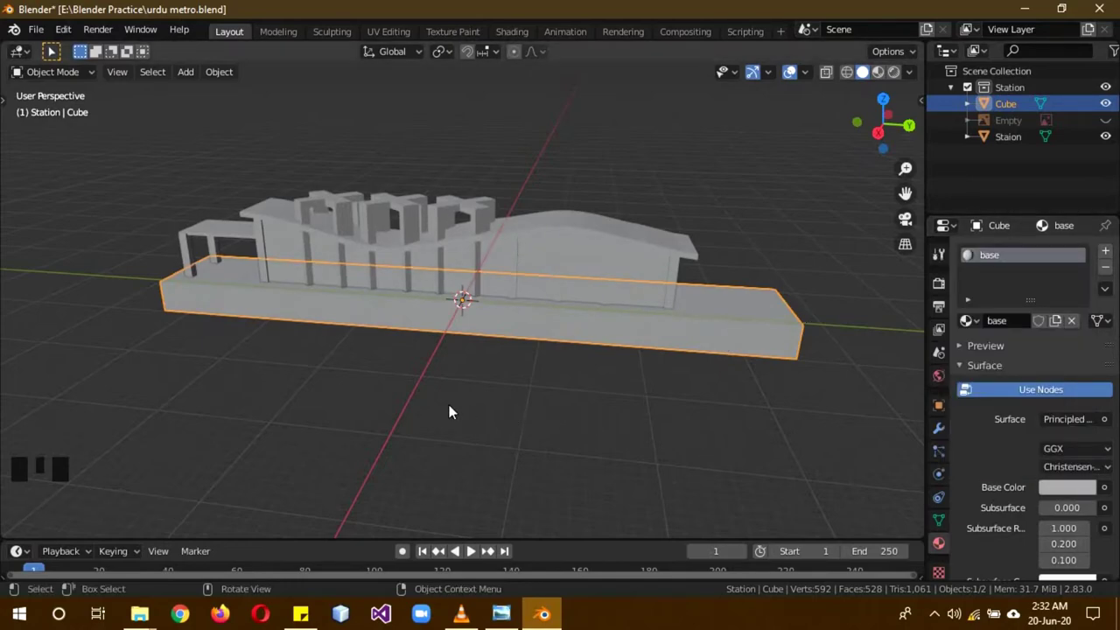
Enter Edit Mode on the platform, try loop cuts, then undo back to 8 vertices and 6 faces
{"action": "key", "text": "Tab"}
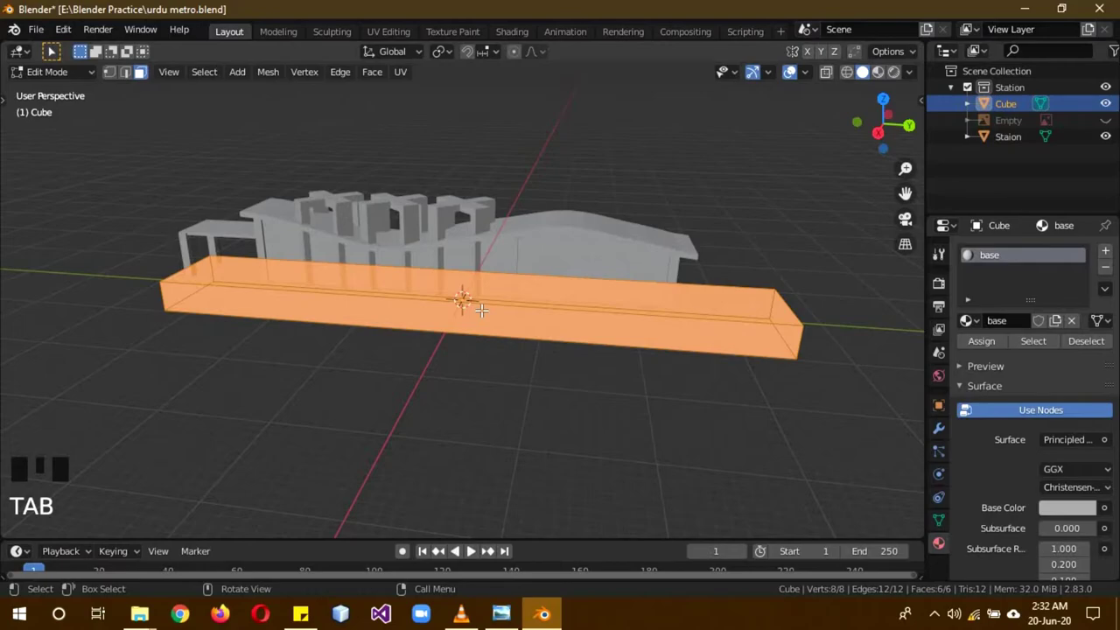
{"action": "key", "text": "ctrl+r"}
{"action": "left_click", "coordinate": [482, 309]}
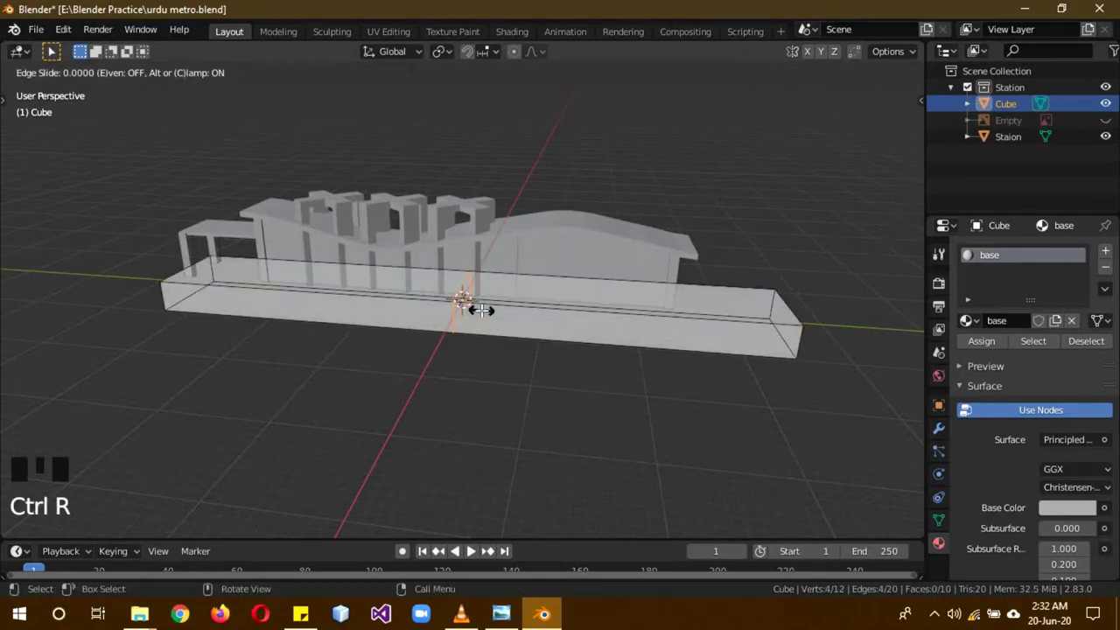
{"action": "left_click", "coordinate": [481, 309]}
{"action": "middle_click_drag", "start_coordinate": [539, 396], "coordinate": [703, 400]}
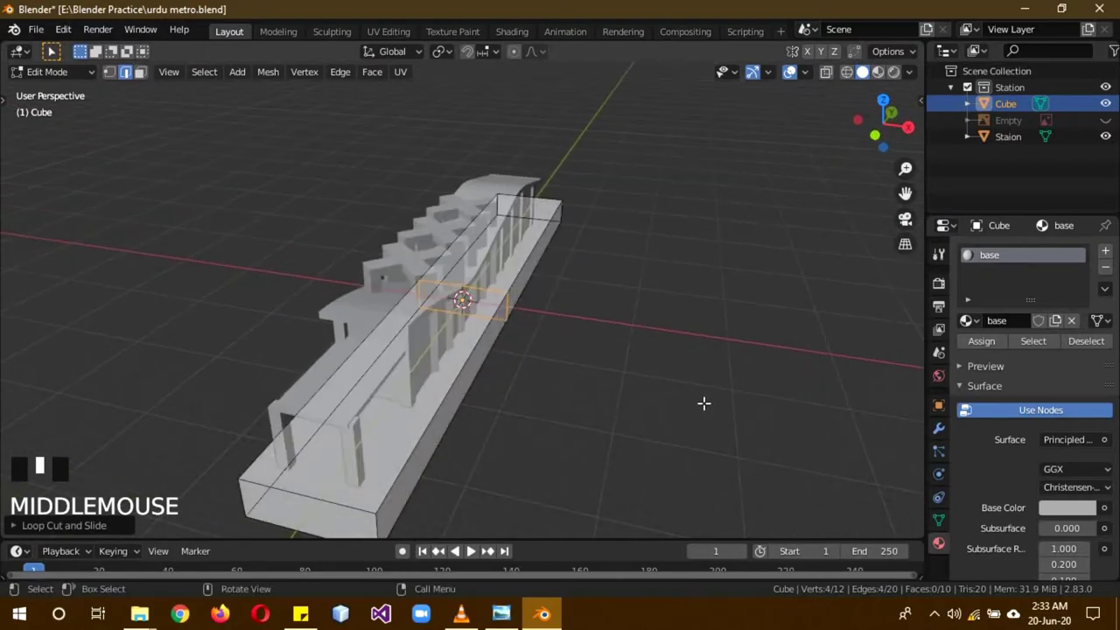
{"action": "mouse_move", "coordinate": [470, 380]}
{"action": "middle_mouse_down"}
{"action": "mouse_move", "coordinate": [517, 408]}
{"action": "mouse_move", "coordinate": [476, 400]}
{"action": "middle_mouse_up"}
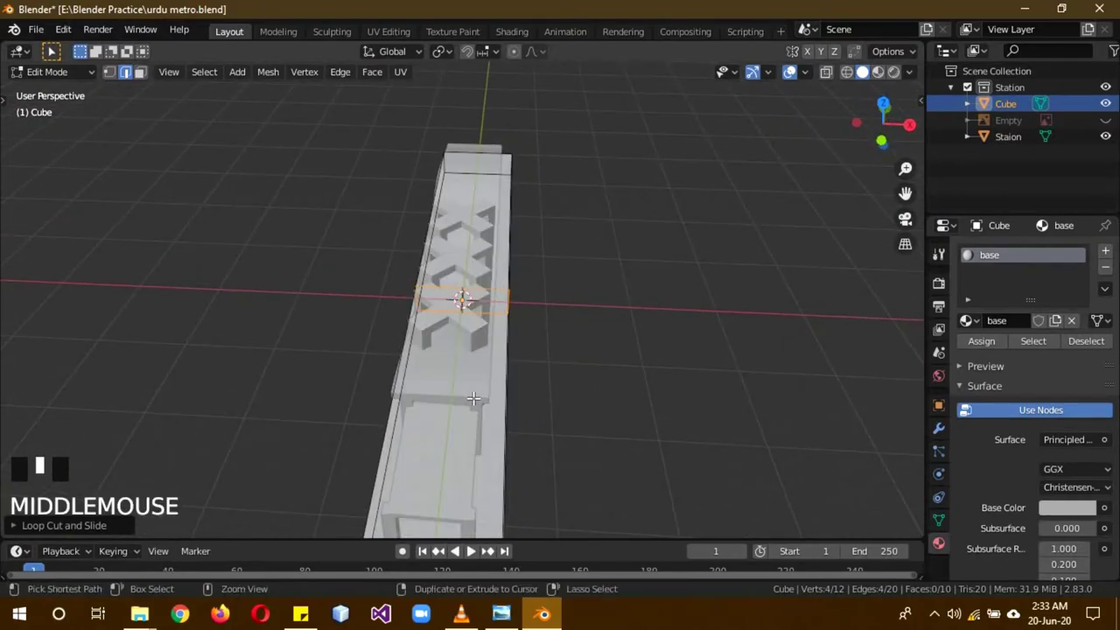
{"action": "key", "text": "ctrl+r"}
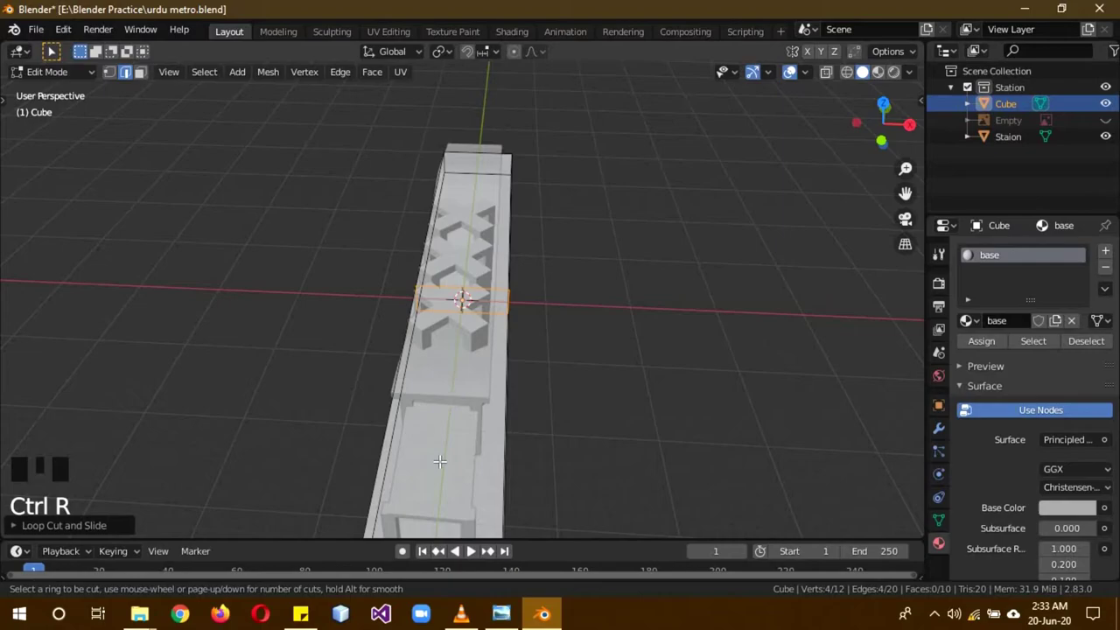
{"action": "right_click", "coordinate": [546, 418]}
{"action": "middle_click_drag", "start_coordinate": [715, 420], "coordinate": [585, 362]}
{"action": "key", "text": "ctrl+z"}
{"action": "key", "text": "ctrl+z"}
{"action": "key", "text": "ctrl+z"}
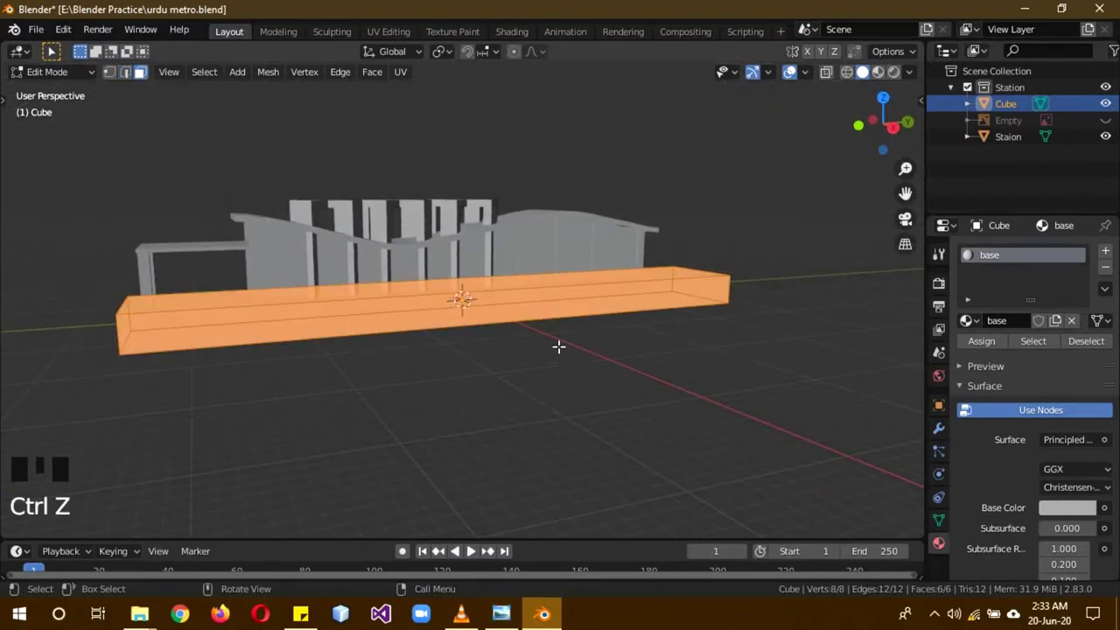
Select the platform's top, front, long side and end faces and subdivide them once
{"action": "middle_click_drag", "start_coordinate": [595, 381], "coordinate": [368, 412]}
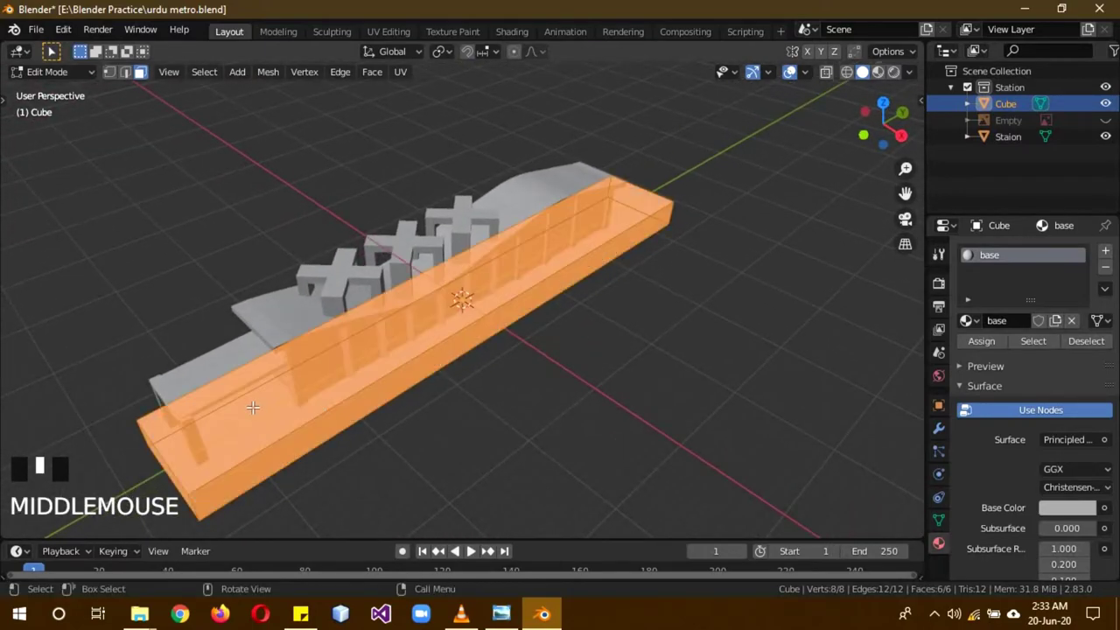
{"action": "left_click", "coordinate": [254, 415]}
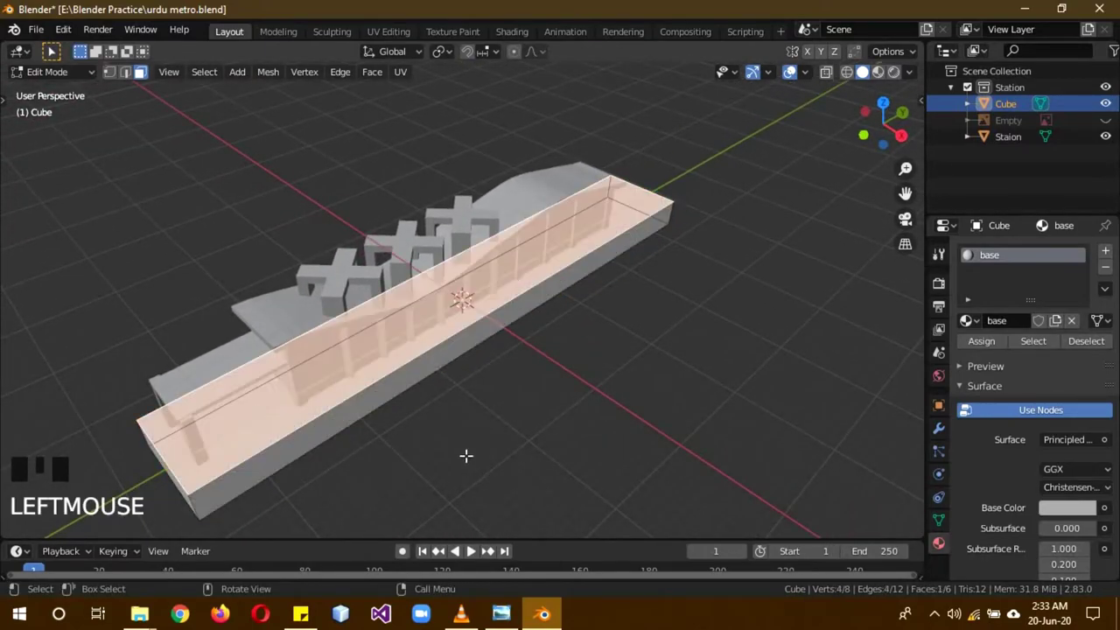
{"action": "middle_click_drag", "start_coordinate": [466, 455], "coordinate": [499, 270]}
{"action": "left_click", "coordinate": [560, 376], "text": "shift"}
{"action": "left_click", "coordinate": [501, 265], "text": "shift"}
{"action": "middle_click_drag", "start_coordinate": [623, 243], "coordinate": [661, 442]}
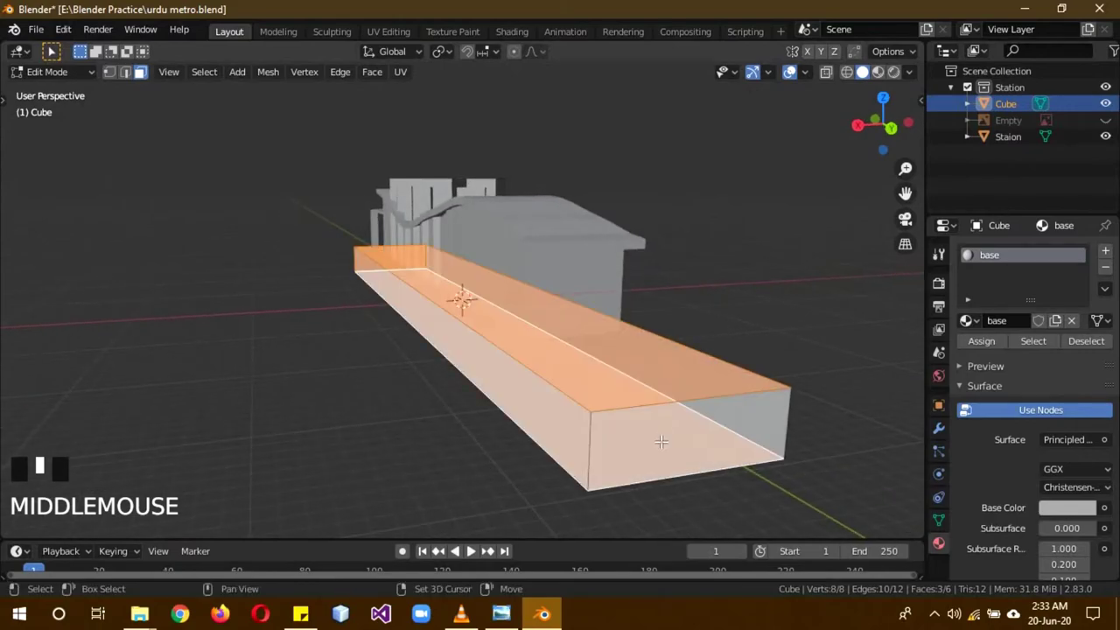
{"action": "left_click", "coordinate": [661, 442], "text": "shift"}
{"action": "key", "text": "KP_7"}
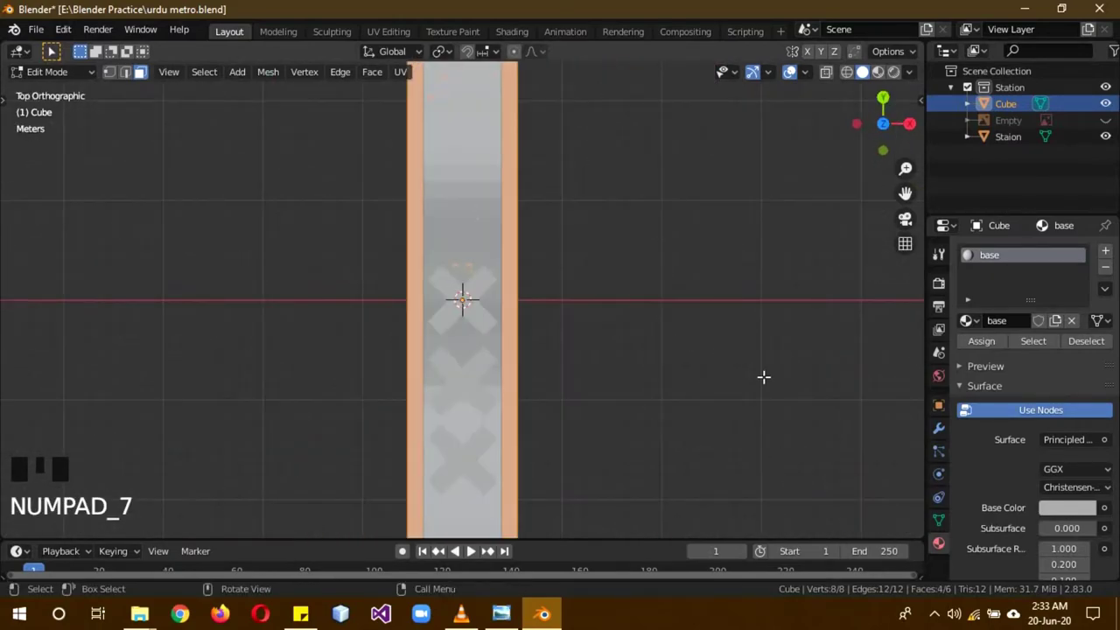
{"action": "right_click", "coordinate": [662, 221]}
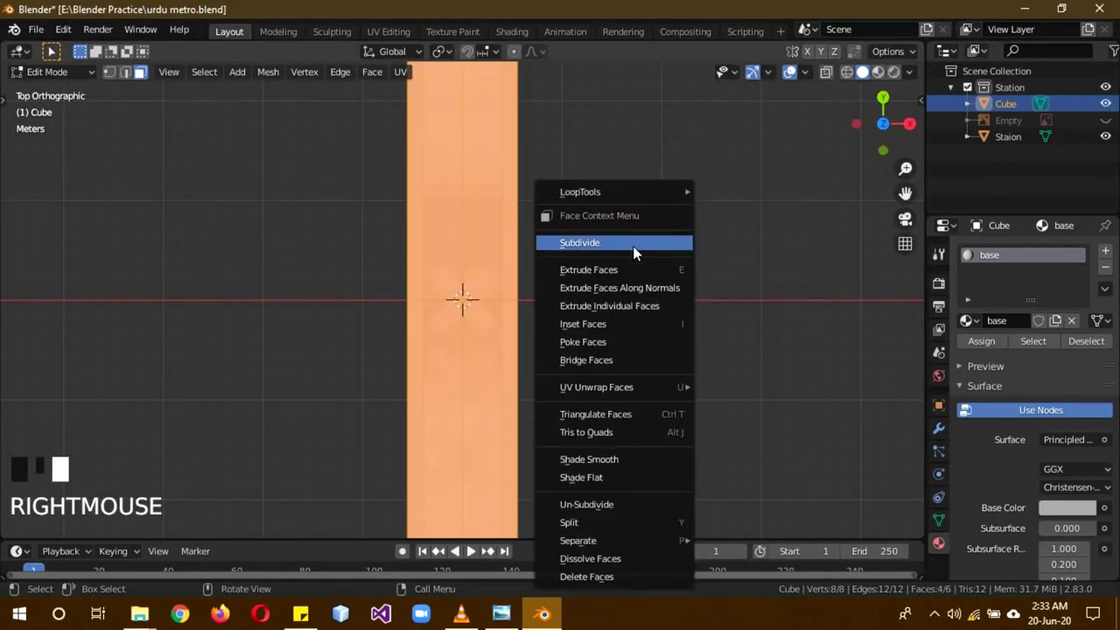
{"action": "left_click", "coordinate": [635, 243]}
{"action": "middle_click_drag", "start_coordinate": [692, 338], "coordinate": [696, 306]}
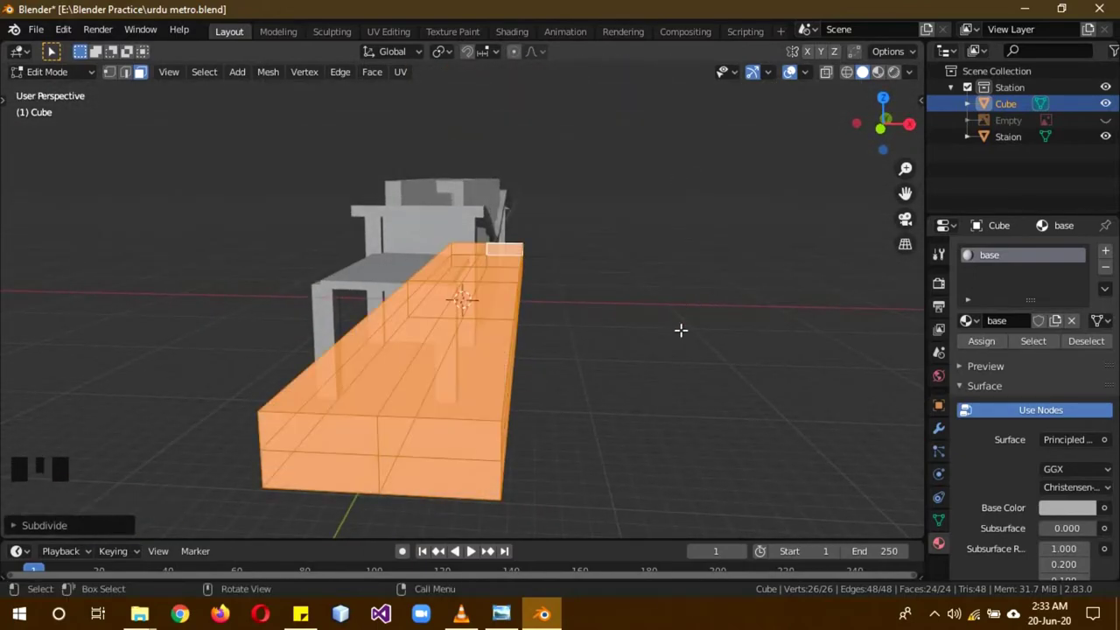
Add a Mirror modifier to the platform using only the Y axis with Y bisect, then reenter Edit Mode
{"action": "key", "text": "Tab"}
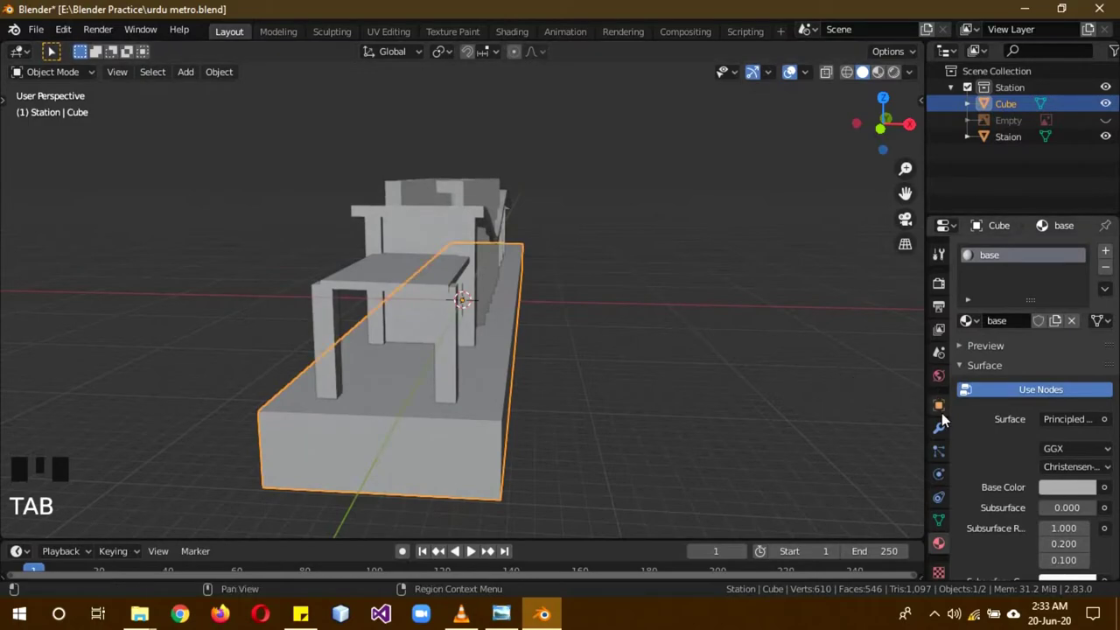
{"action": "left_click", "coordinate": [939, 427]}
{"action": "left_click", "coordinate": [1009, 251]}
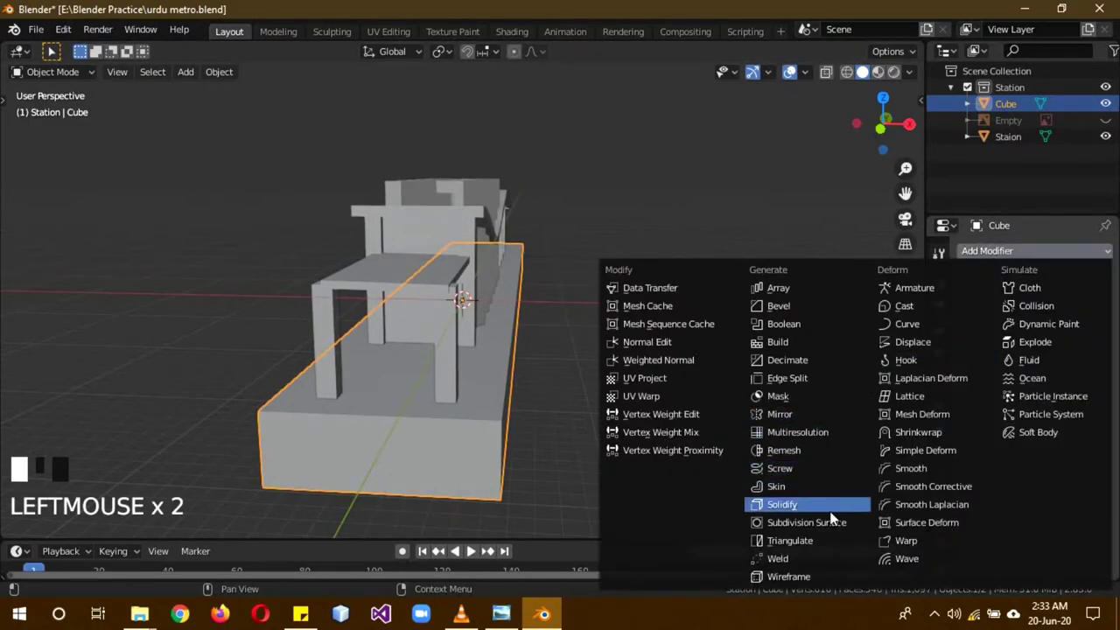
{"action": "key", "text": "Escape"}
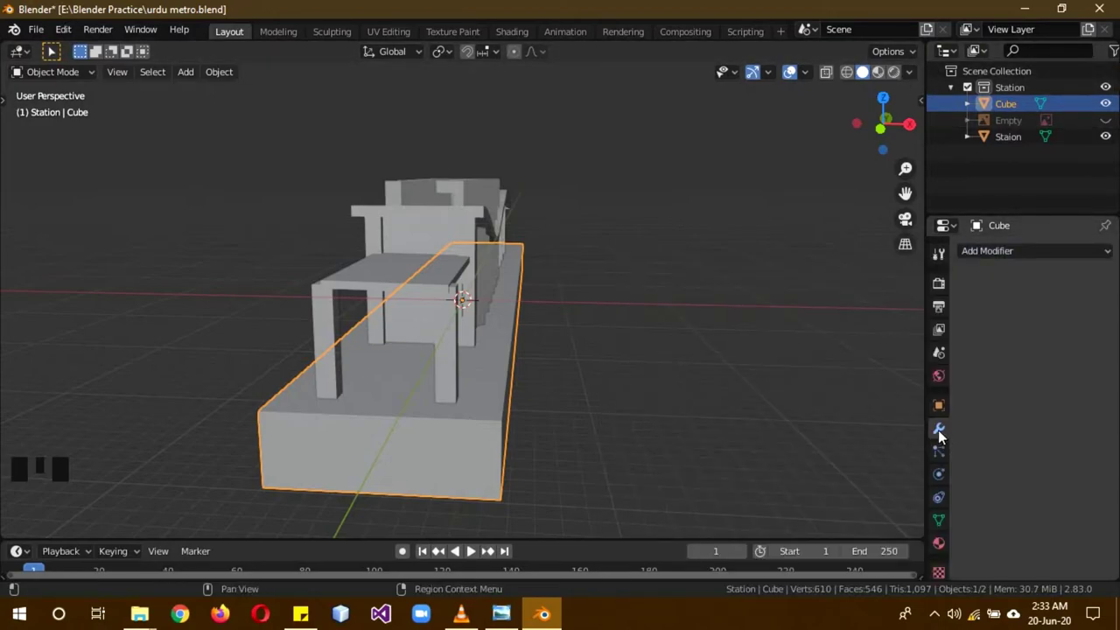
{"action": "left_click", "coordinate": [1000, 250]}
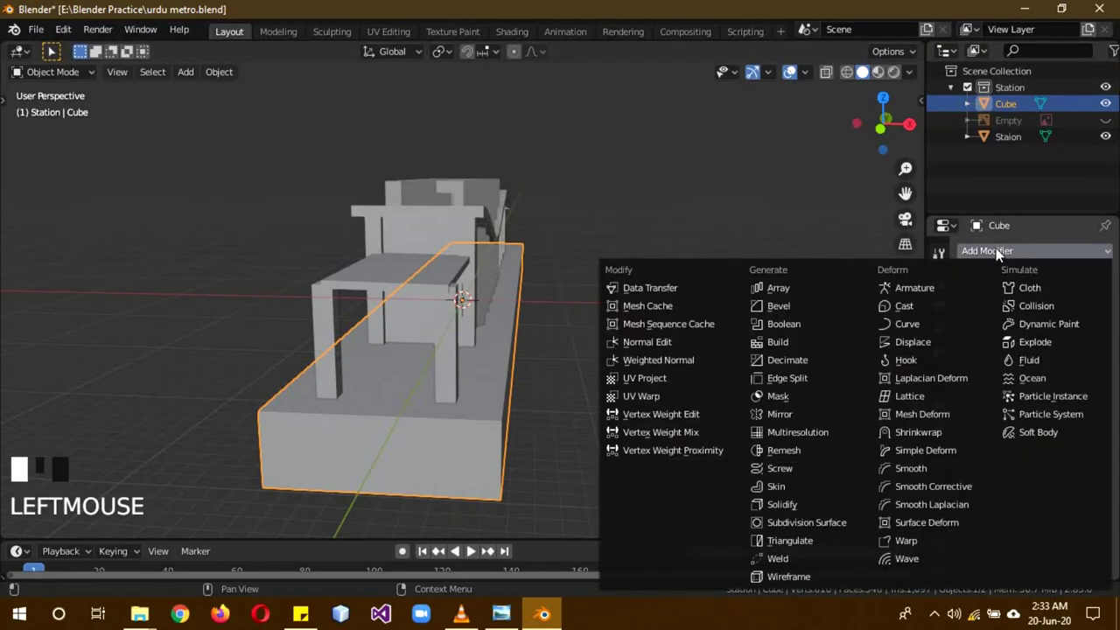
{"action": "left_click", "coordinate": [825, 412]}
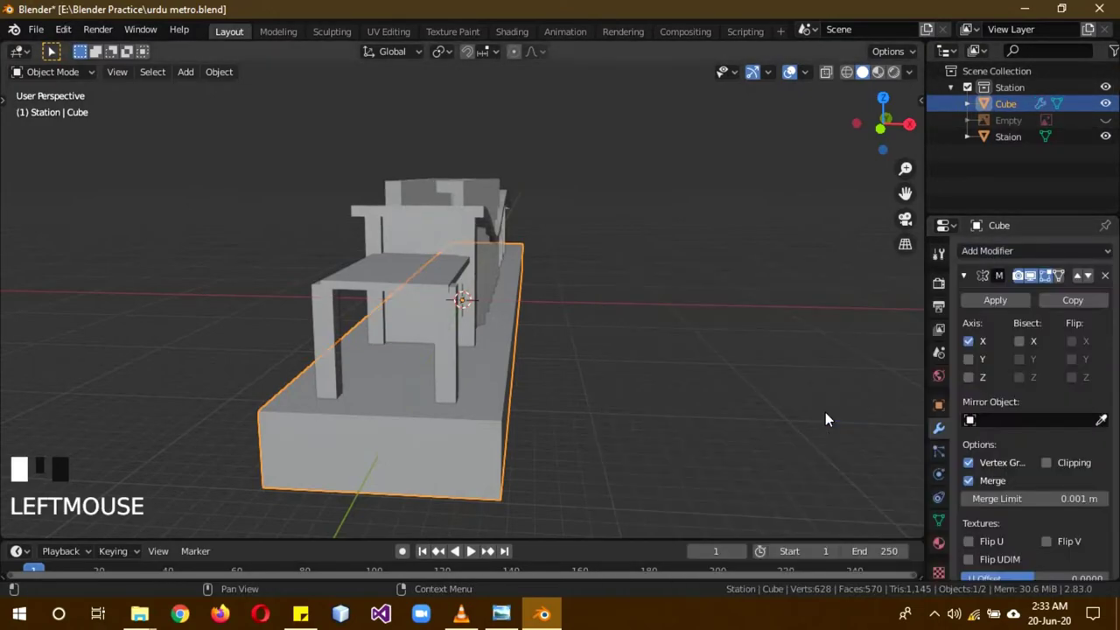
{"action": "left_click", "coordinate": [1021, 359]}
{"action": "left_click", "coordinate": [970, 342]}
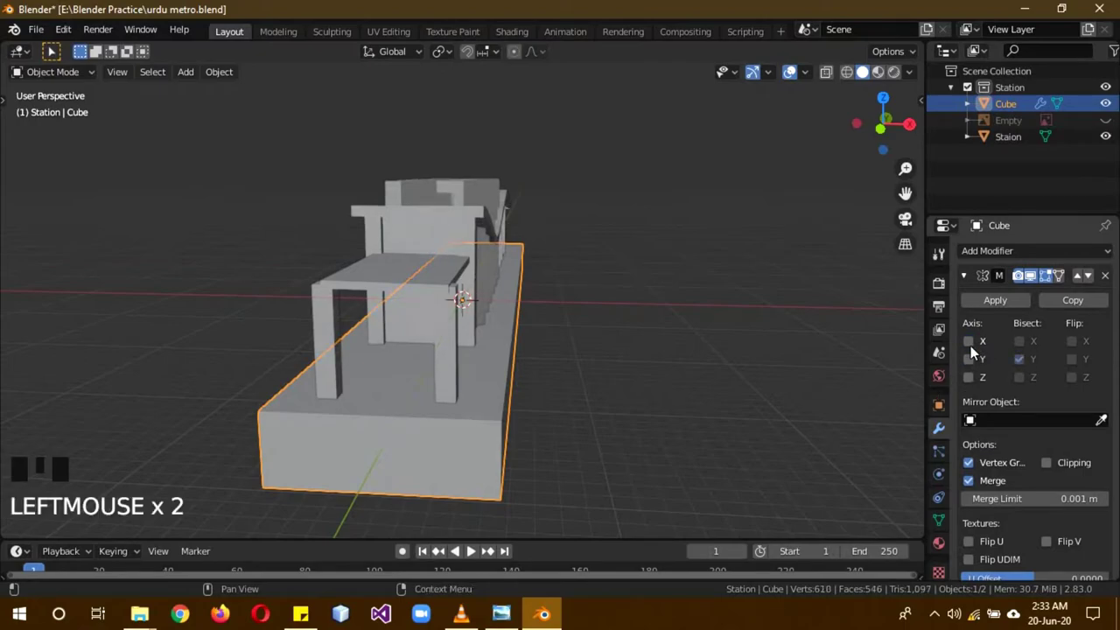
{"action": "left_click", "coordinate": [968, 360]}
{"action": "middle_click_drag", "start_coordinate": [768, 324], "coordinate": [745, 437]}
{"action": "key", "text": "Tab"}
{"action": "scroll", "coordinate": [780, 272], "scroll_direction": "down", "scroll_amount": 2}
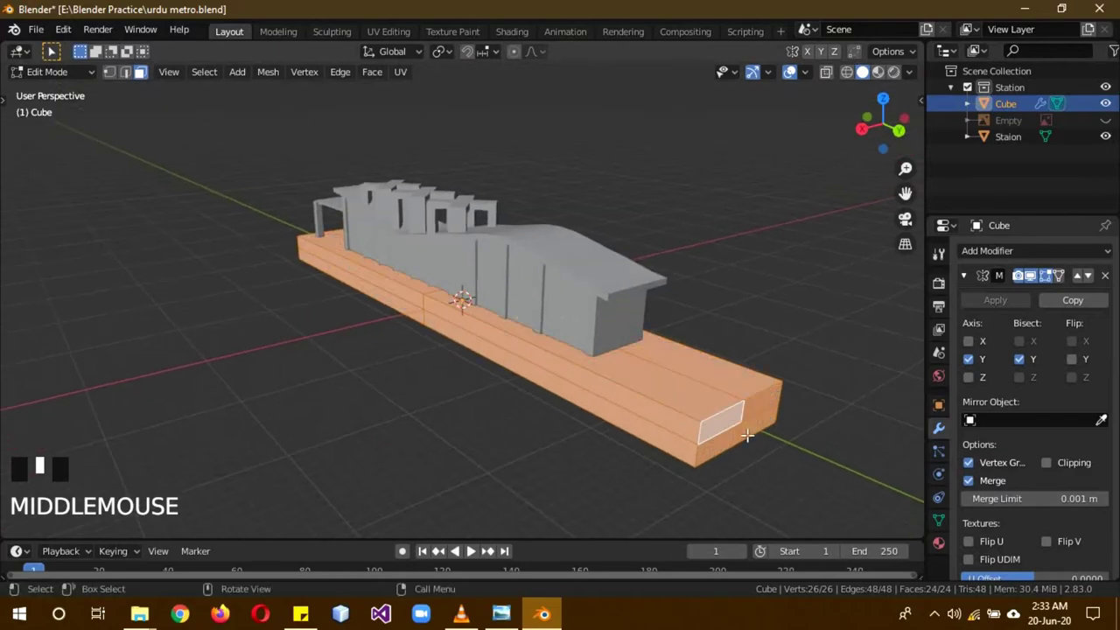
Move the platform's end edge 3.885 m outward along Y to form an angled tip
{"action": "left_click", "coordinate": [126, 71]}
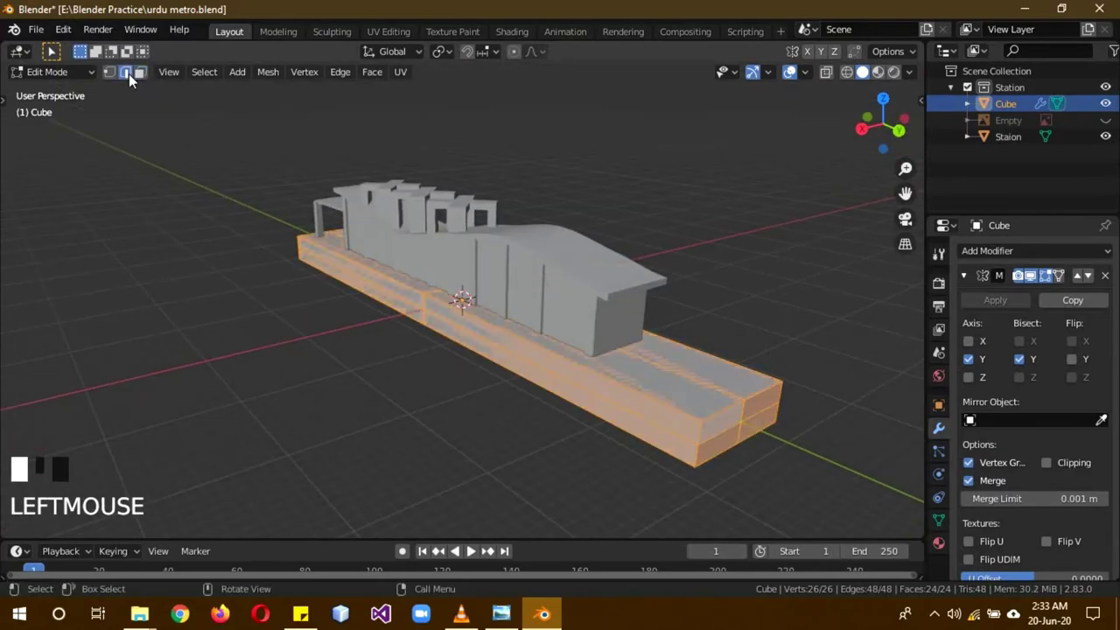
{"action": "double_click", "coordinate": [744, 425]}
{"action": "left_click", "coordinate": [748, 437], "text": "shift"}
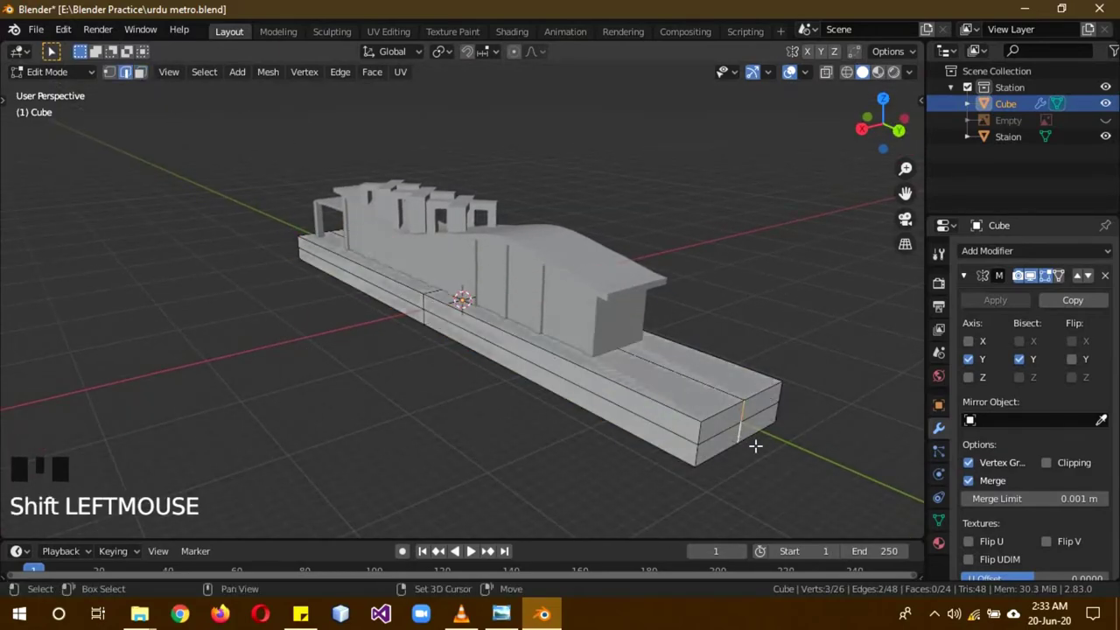
{"action": "key", "text": "alt+z"}
{"action": "key", "text": "g"}
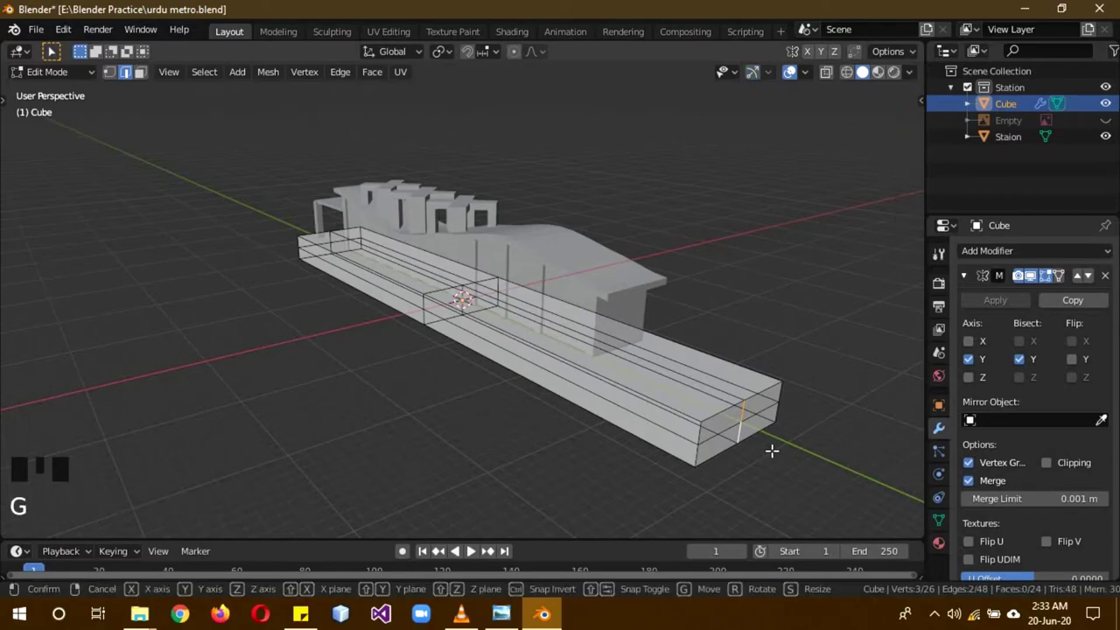
{"action": "key", "text": "y"}
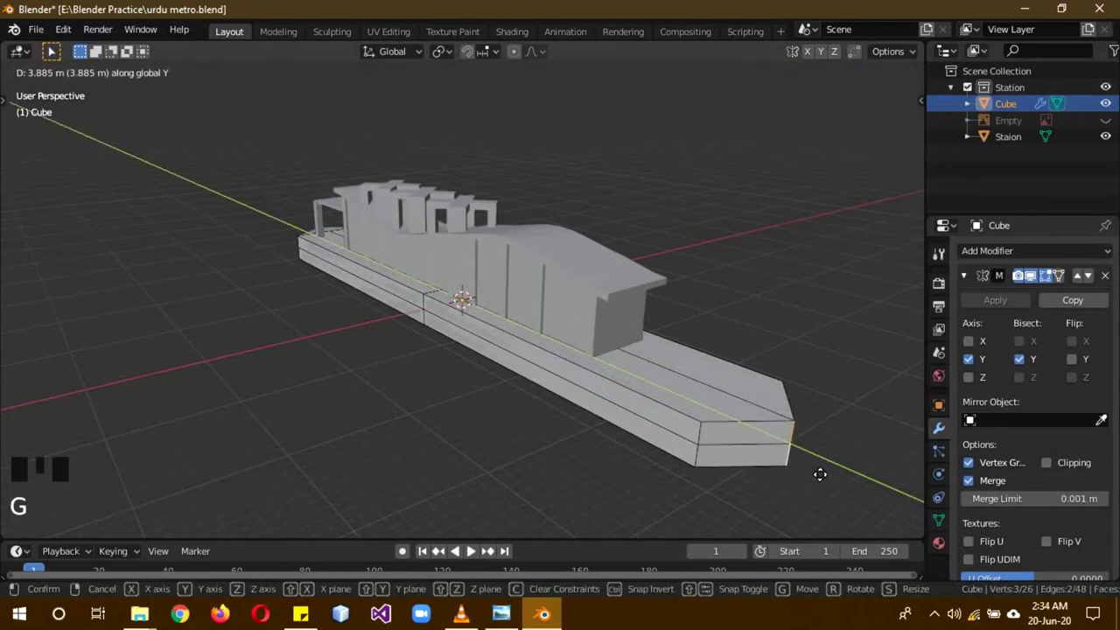
{"action": "key", "text": "alt+z"}
{"action": "left_click", "coordinate": [825, 477]}
Select both corner edges at the platform's end
{"action": "middle_click_drag", "start_coordinate": [457, 412], "coordinate": [620, 421]}
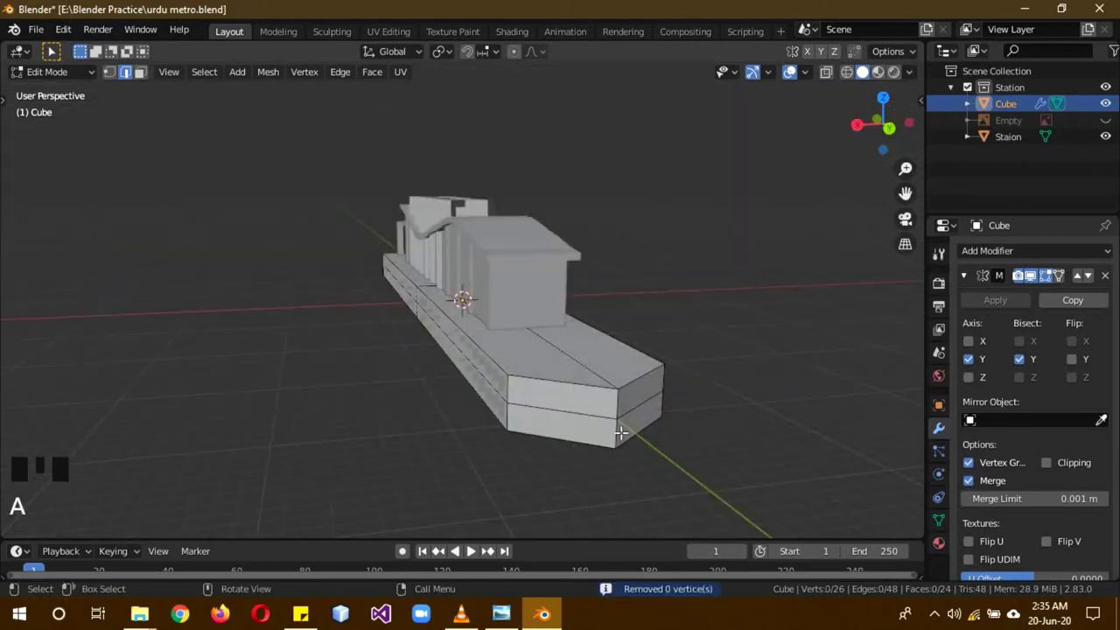
{"action": "left_click", "coordinate": [624, 439], "text": "shift"}
{"action": "left_click", "coordinate": [625, 440], "text": "shift"}
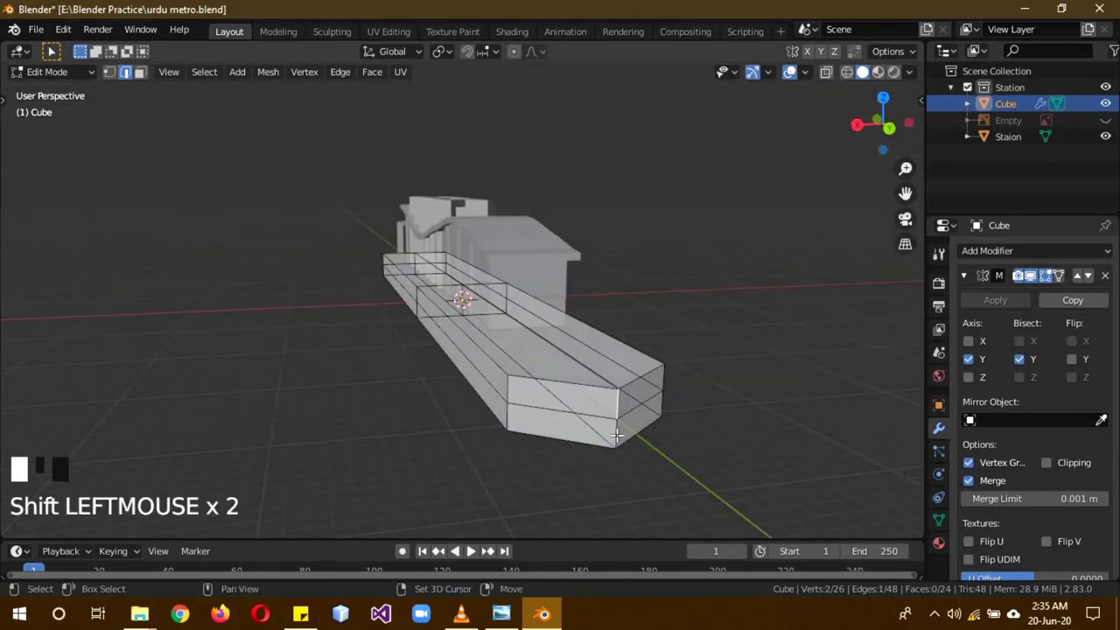
{"action": "scroll", "coordinate": [702, 453], "scroll_direction": "down", "scroll_amount": 3}
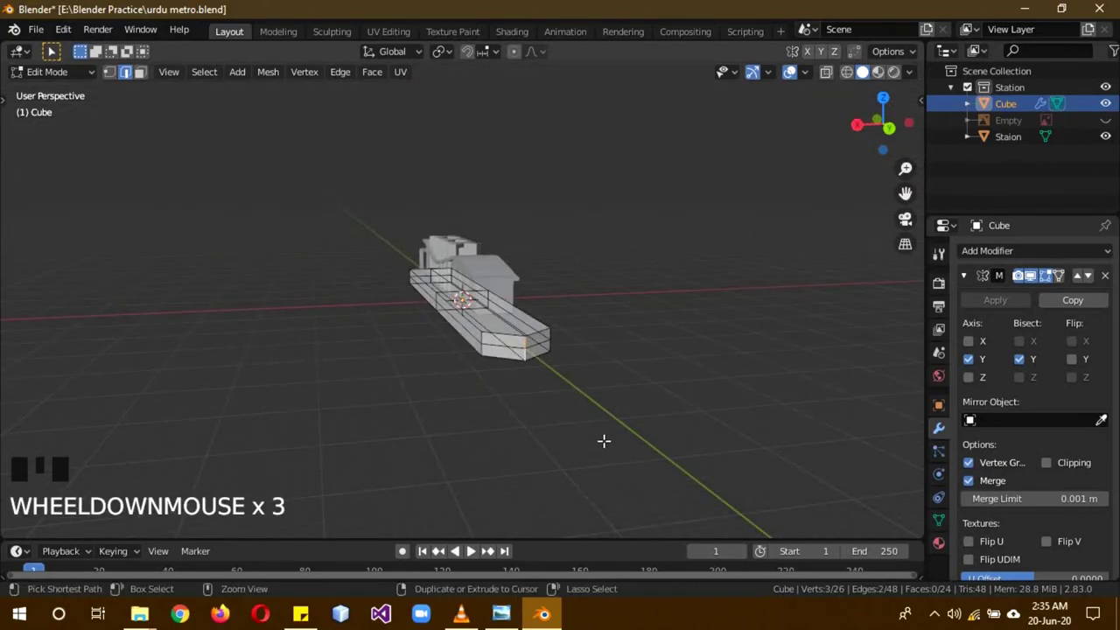
Bevel the selected end corner edges into smooth multi-segment rounded curves
{"action": "key", "text": "ctrl+b"}
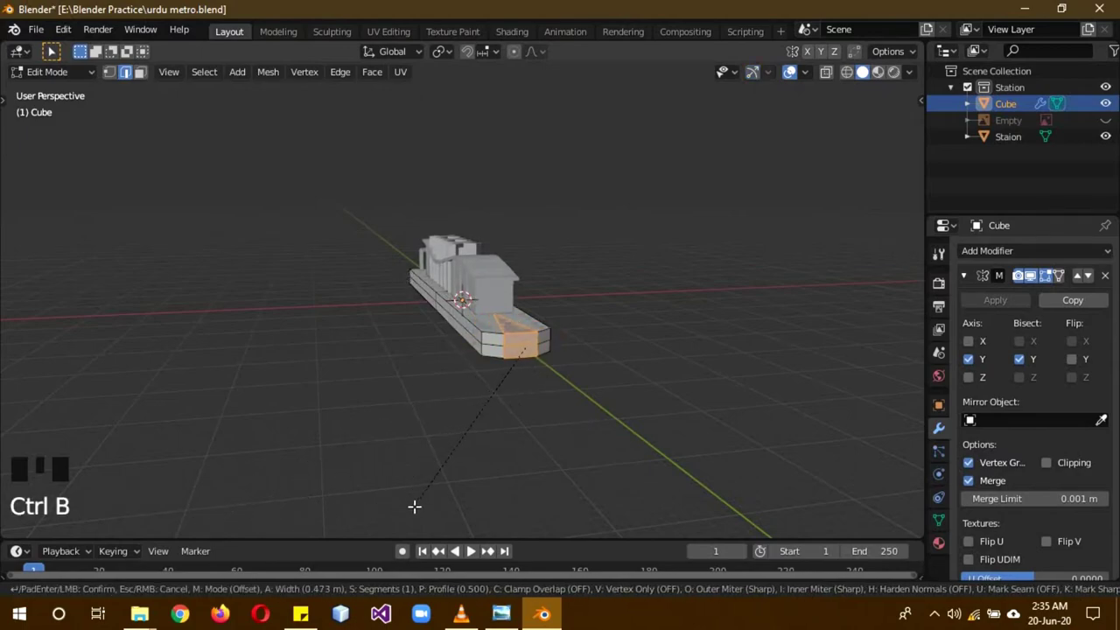
{"action": "scroll", "coordinate": [400, 508], "scroll_direction": "up", "scroll_amount": 2}
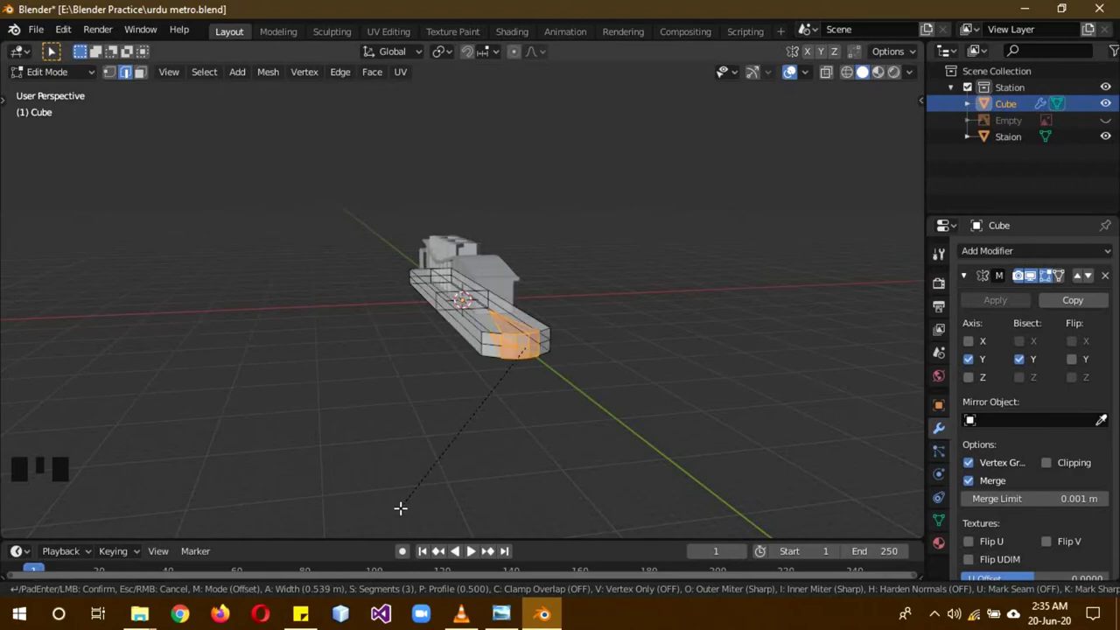
{"action": "scroll", "coordinate": [404, 507], "scroll_direction": "down", "scroll_amount": 2}
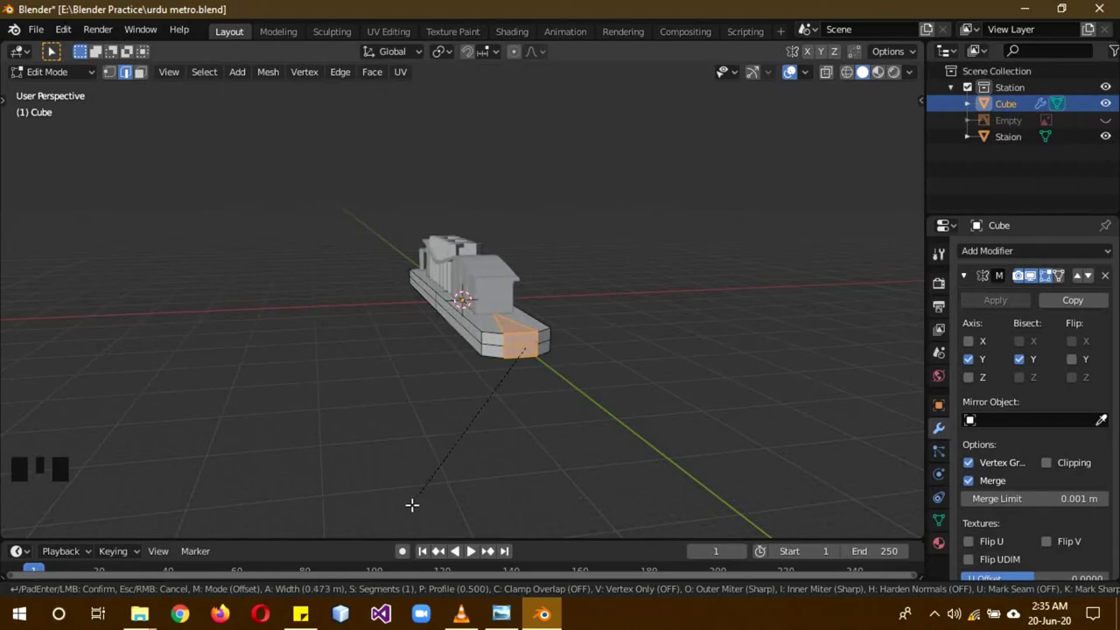
{"action": "scroll", "coordinate": [473, 465], "scroll_direction": "up", "scroll_amount": 1}
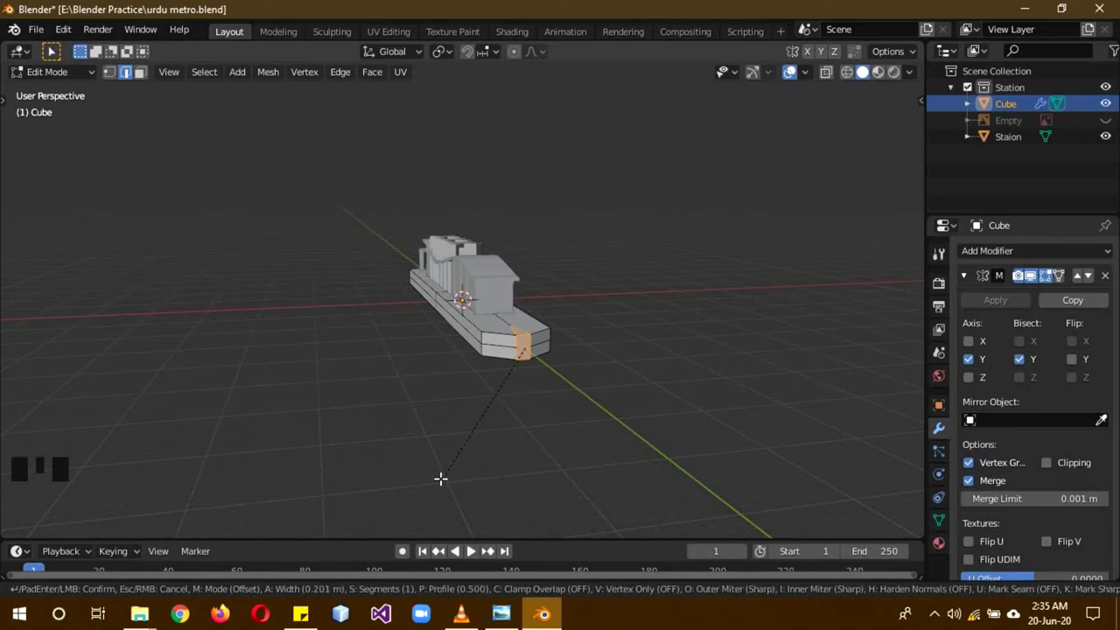
{"action": "key", "text": "0"}
{"action": "left_click", "coordinate": [392, 493]}
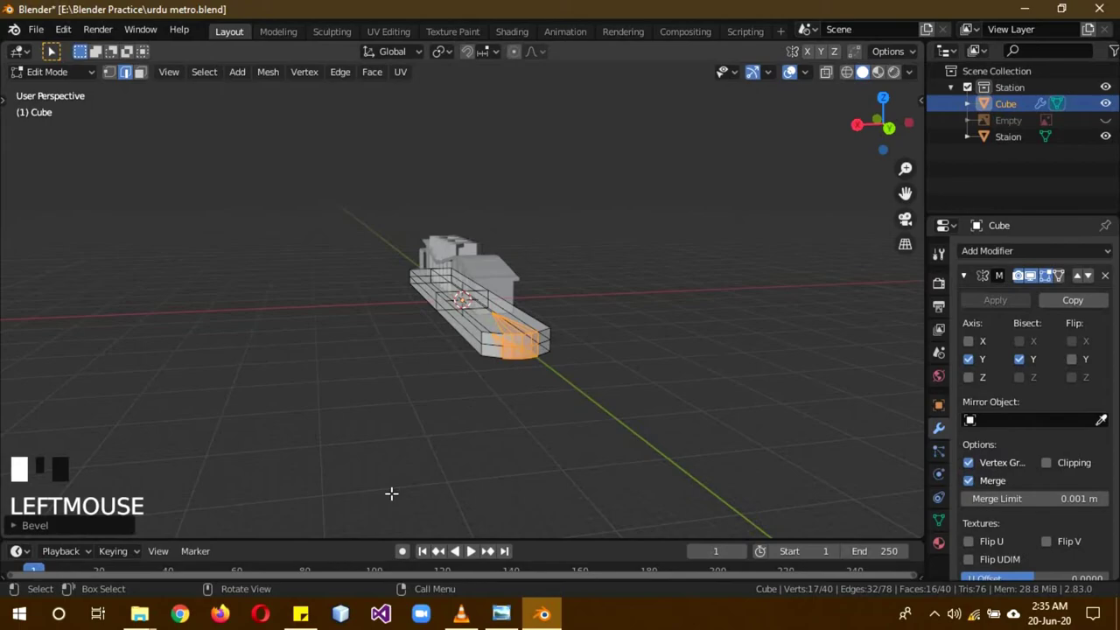
{"action": "left_click", "coordinate": [346, 455]}
{"action": "middle_click_drag", "start_coordinate": [294, 412], "coordinate": [453, 445]}
Return to Object Mode and collapse the Mirror modifier panel
{"action": "key", "text": "Tab"}
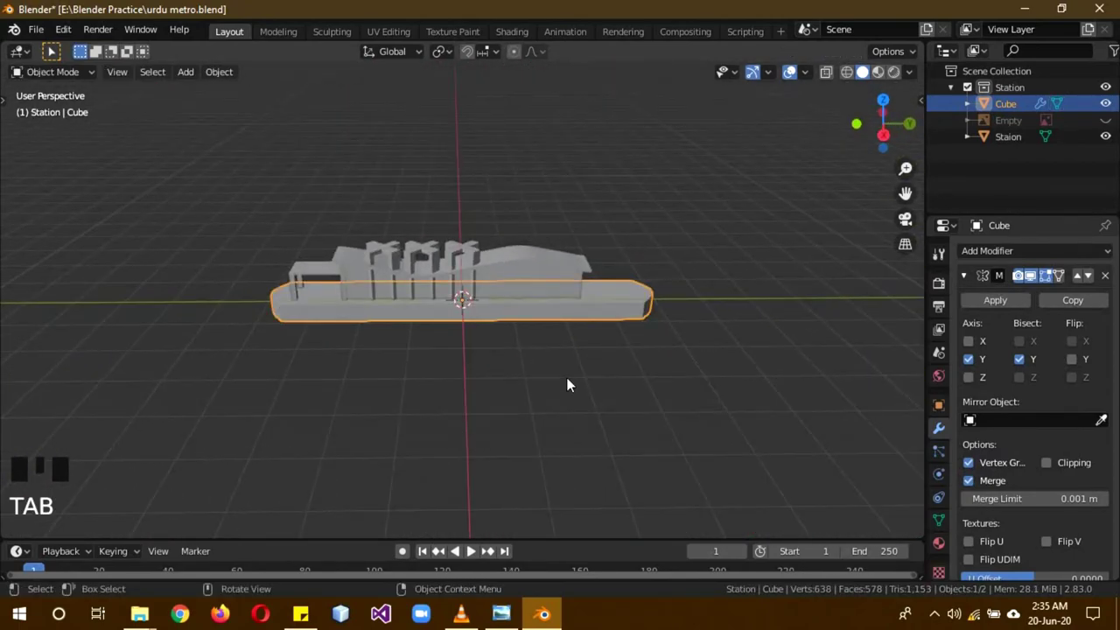
{"action": "middle_click_drag", "start_coordinate": [568, 383], "coordinate": [435, 353]}
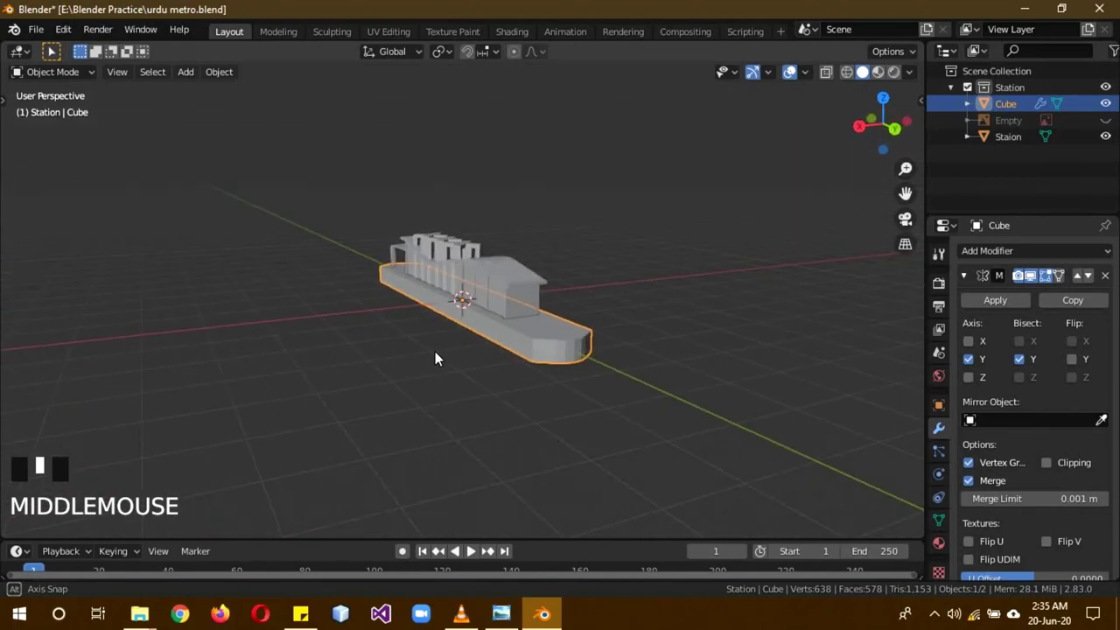
{"action": "left_click", "coordinate": [965, 275]}
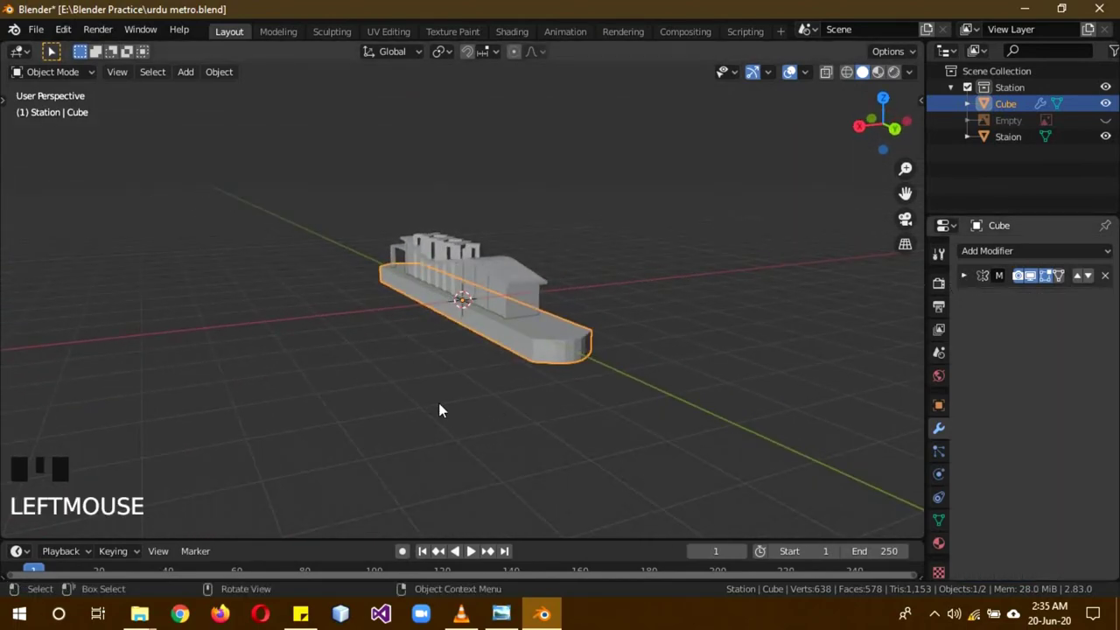
{"action": "middle_click_drag", "start_coordinate": [440, 405], "coordinate": [621, 414]}
Check the rounded platform in wireframe, go back to solid shading, then bring up the VLC metro preview
{"action": "key", "text": "z"}
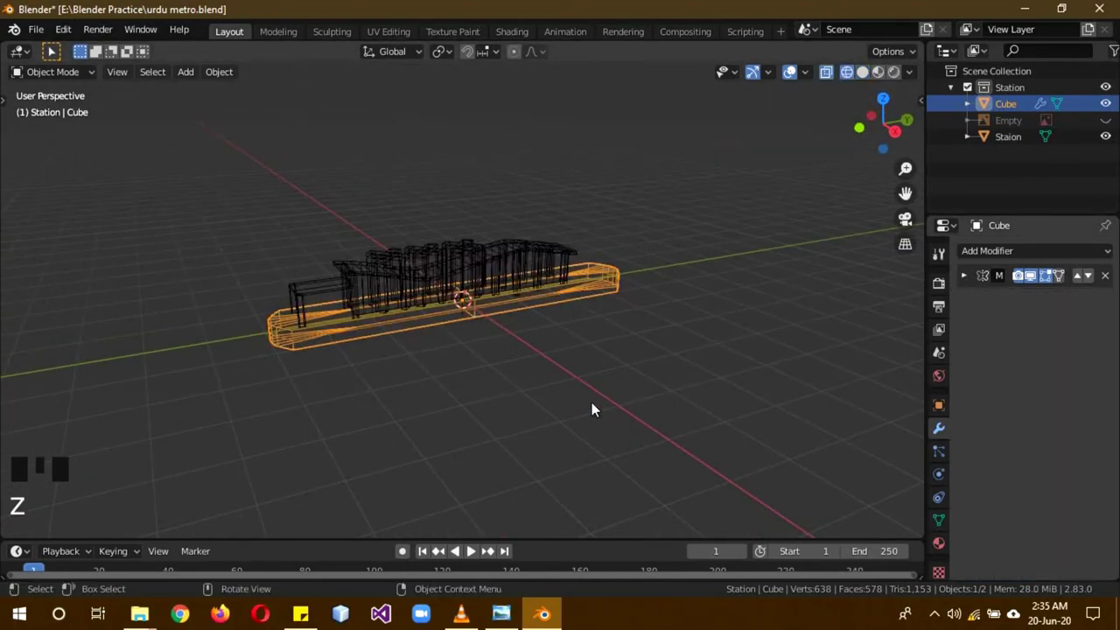
{"action": "mouse_move", "coordinate": [488, 412]}
{"action": "middle_mouse_down"}
{"action": "mouse_move", "coordinate": [485, 445]}
{"action": "mouse_move", "coordinate": [420, 413]}
{"action": "mouse_move", "coordinate": [411, 376]}
{"action": "middle_mouse_up"}
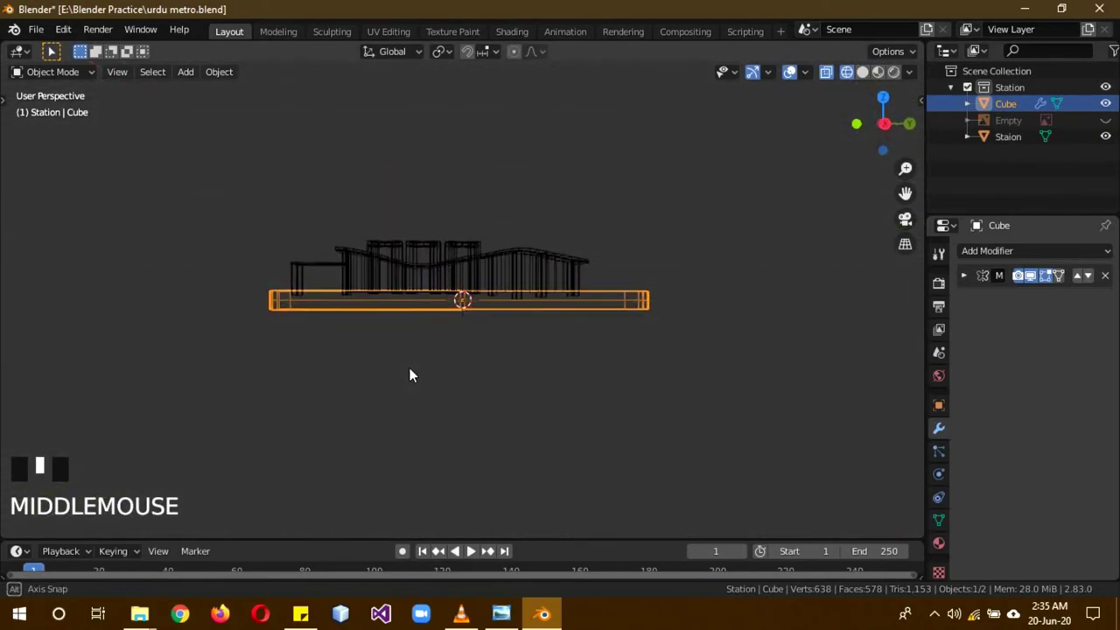
{"action": "key", "text": "z"}
{"action": "left_click", "coordinate": [560, 382]}
{"action": "mouse_move", "coordinate": [560, 383]}
{"action": "middle_mouse_down"}
{"action": "mouse_move", "coordinate": [516, 410]}
{"action": "mouse_move", "coordinate": [590, 398]}
{"action": "mouse_move", "coordinate": [546, 428]}
{"action": "middle_mouse_up"}
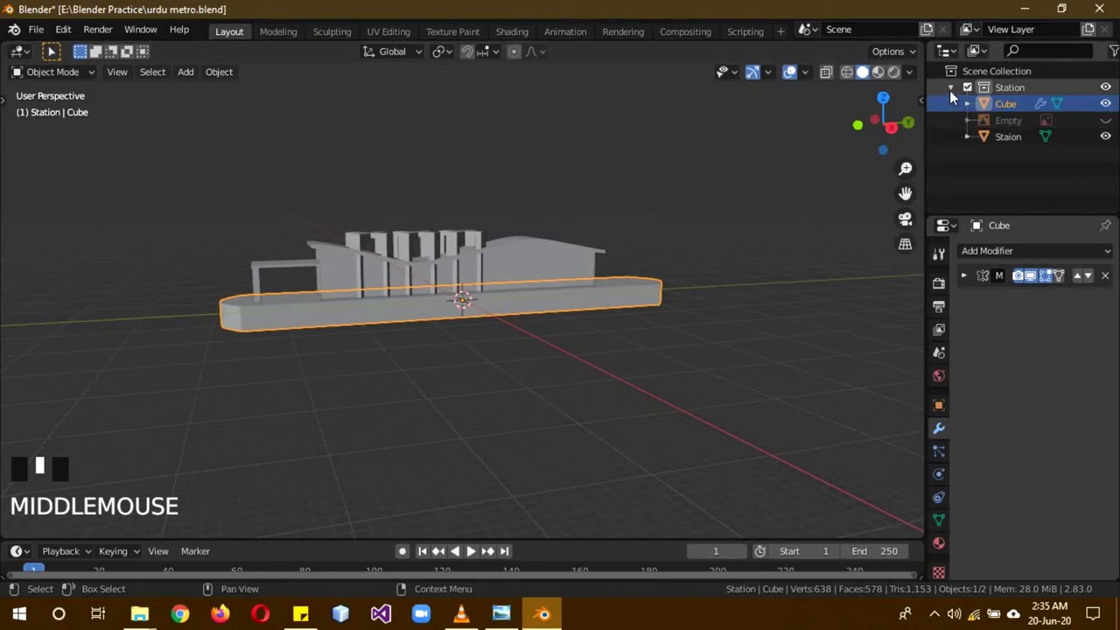
{"action": "left_click", "coordinate": [456, 617]}
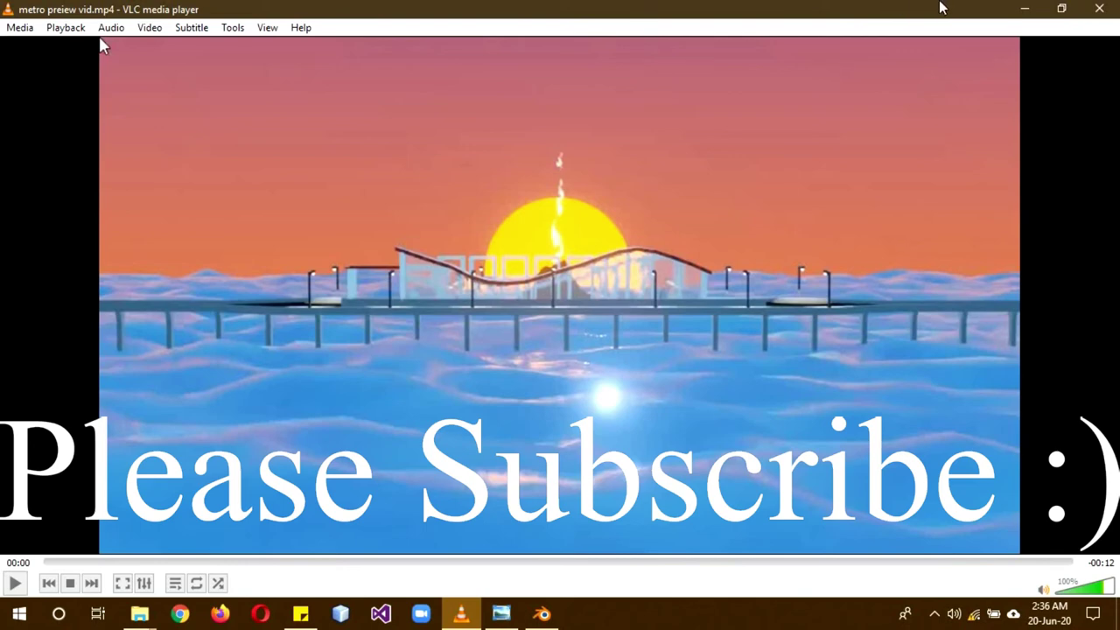
Minimize the VLC metro preview to return to the Blender station scene
{"action": "left_click", "coordinate": [1023, 8]}
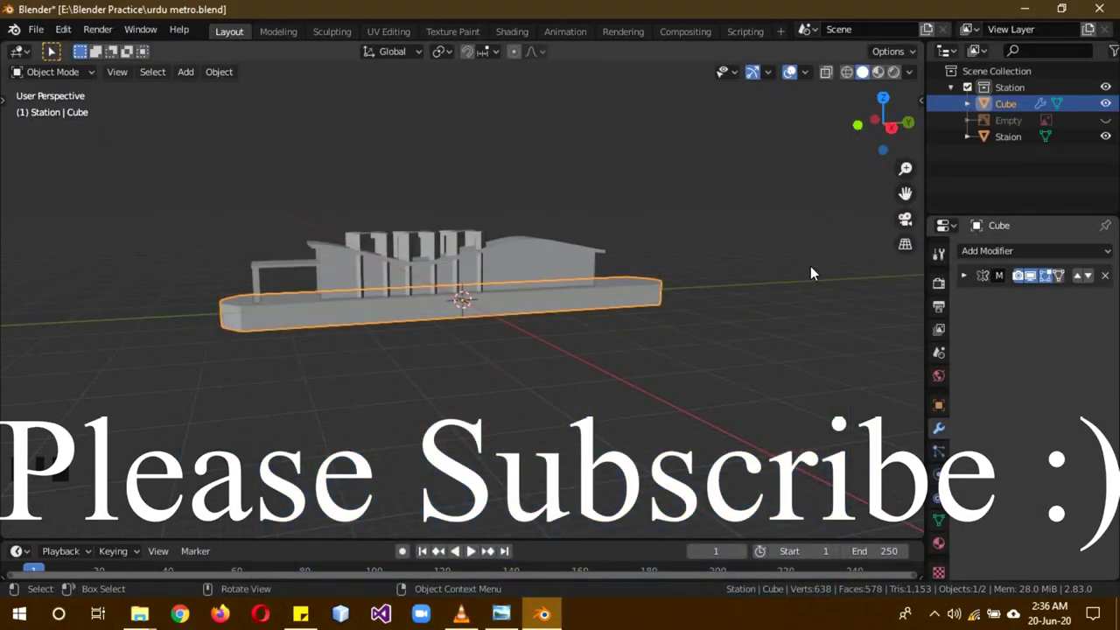